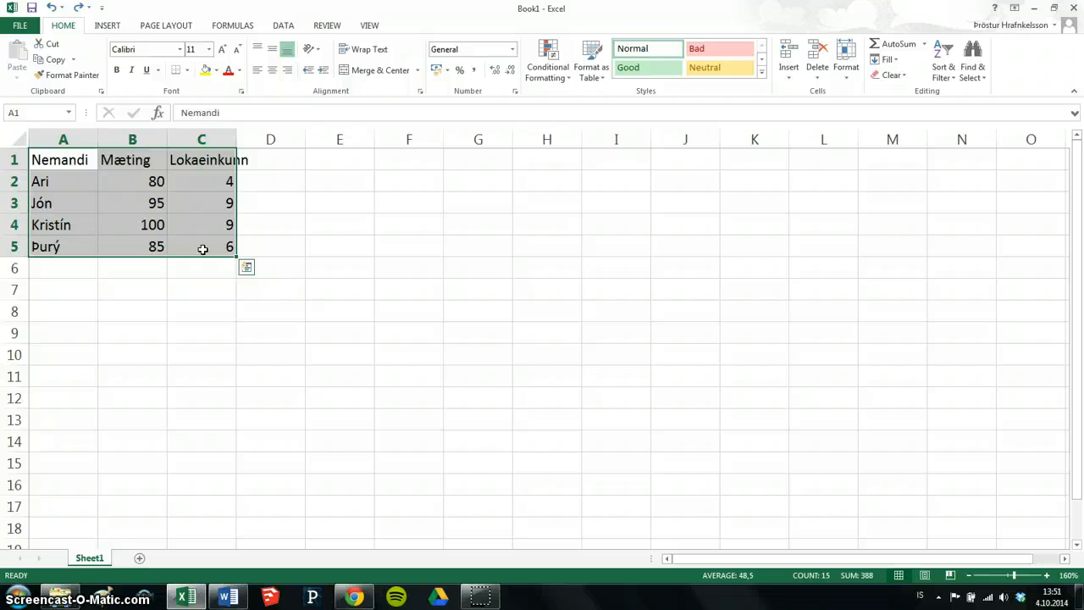
Step: Copy the student table in A1:C5 and paste it starting at cell F1
key(ctrl+c)
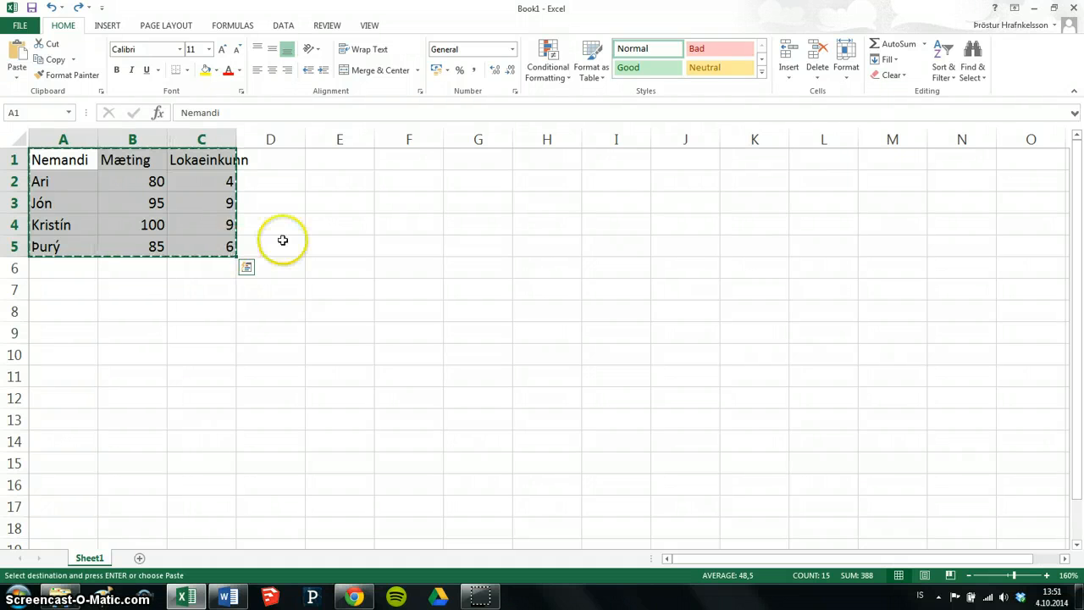
click(419, 161)
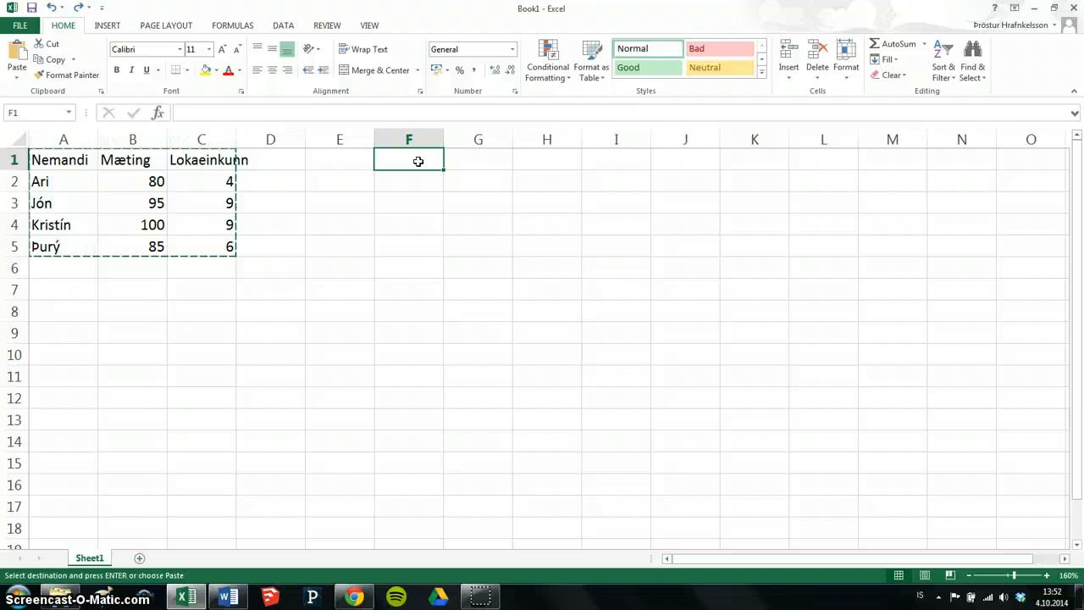
key(ctrl+v)
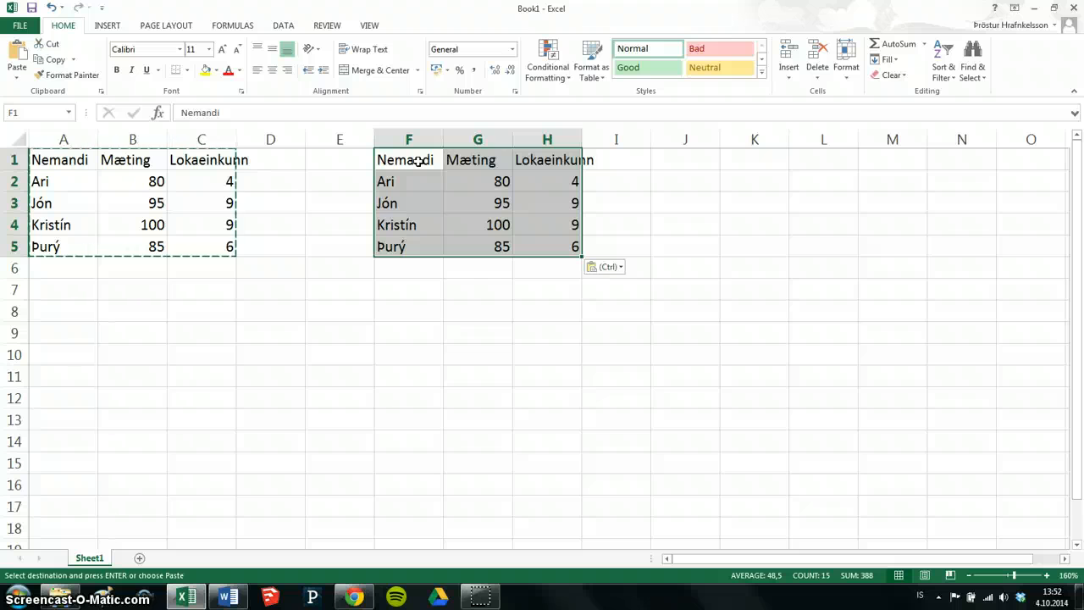
click(485, 275)
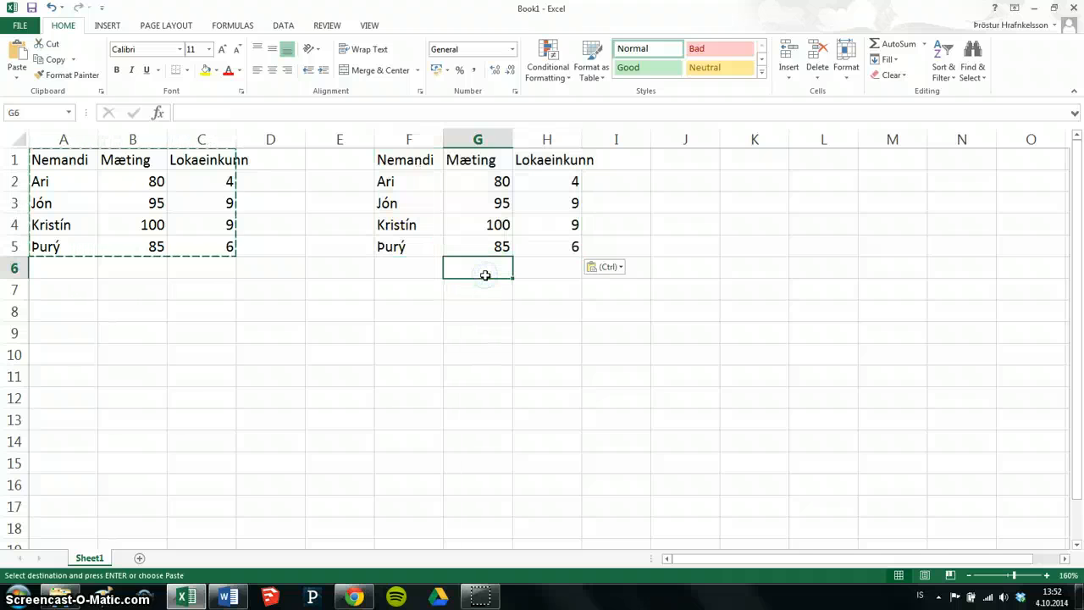
key(Escape)
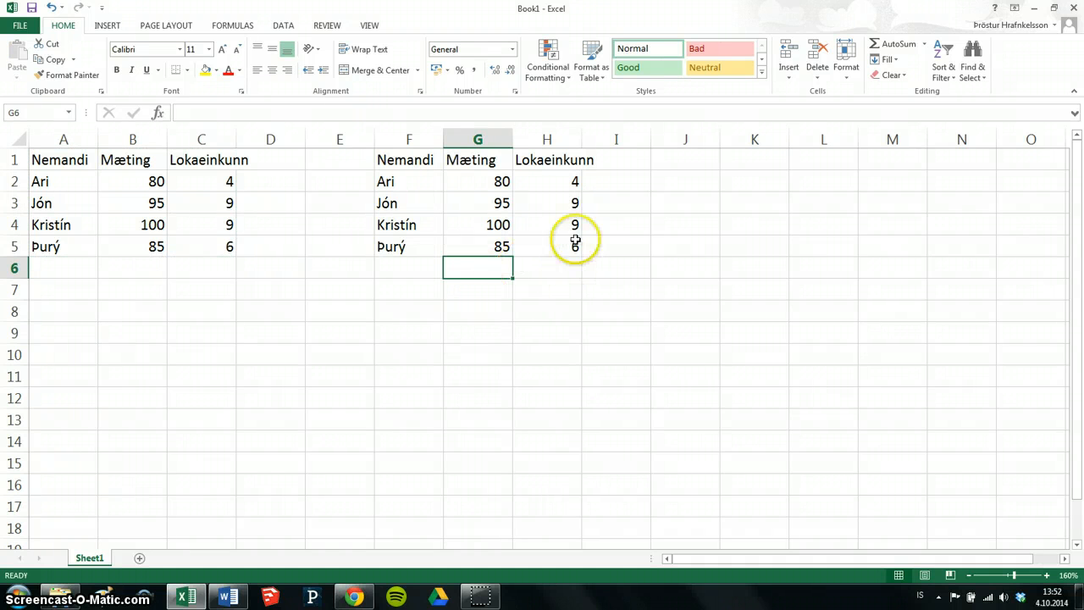
Step: Widen column H so the Lokaeinkunn header fits inside its cell
click(547, 159)
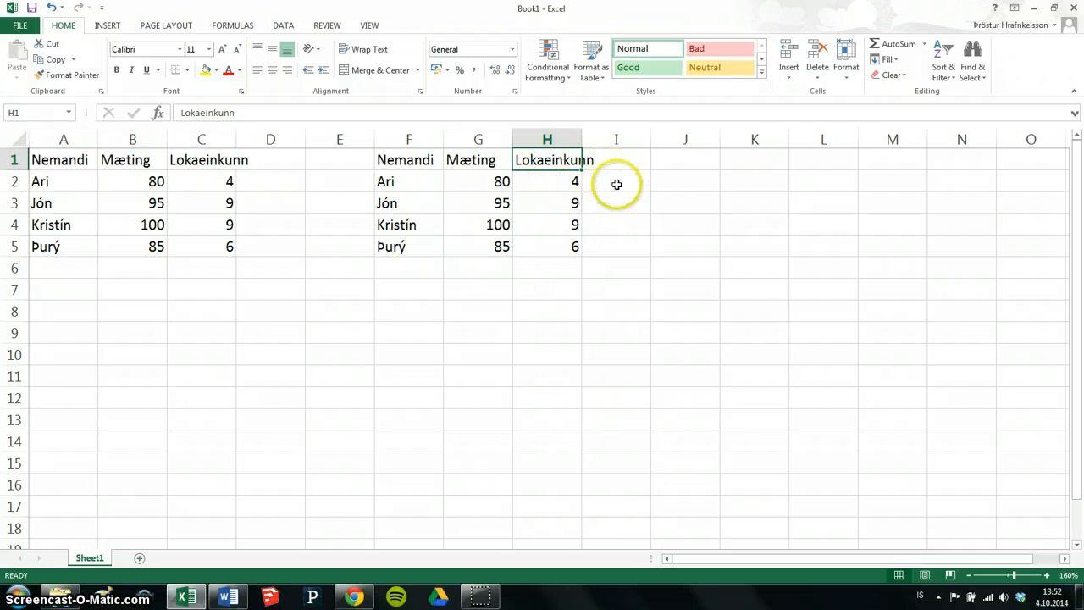
click(618, 182)
click(548, 160)
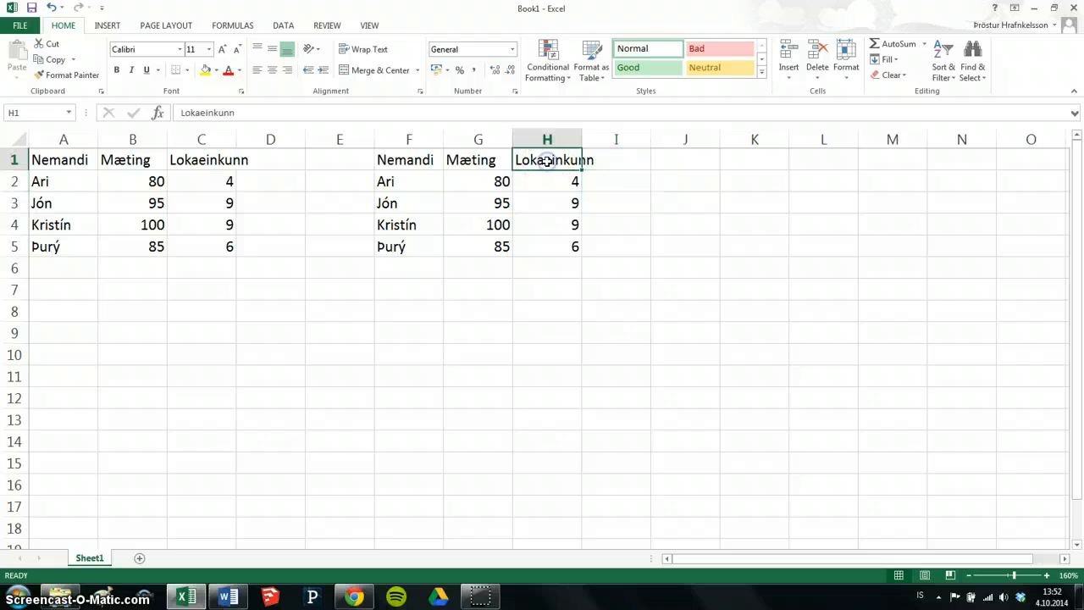
click(547, 269)
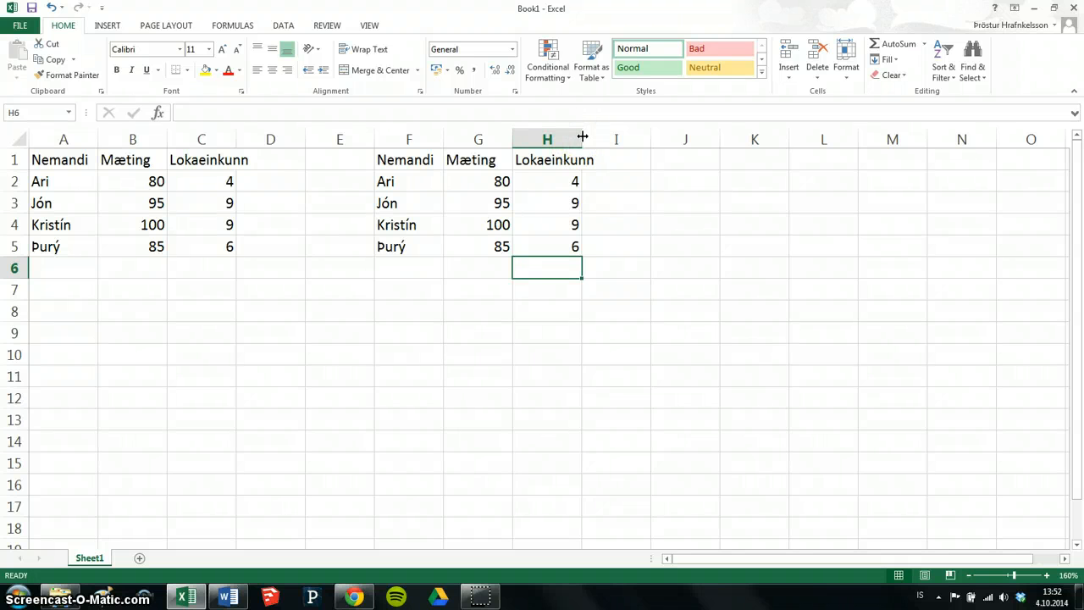
mouse_move(583, 137)
mouse_down()
mouse_move(620, 136)
mouse_move(601, 137)
mouse_up()
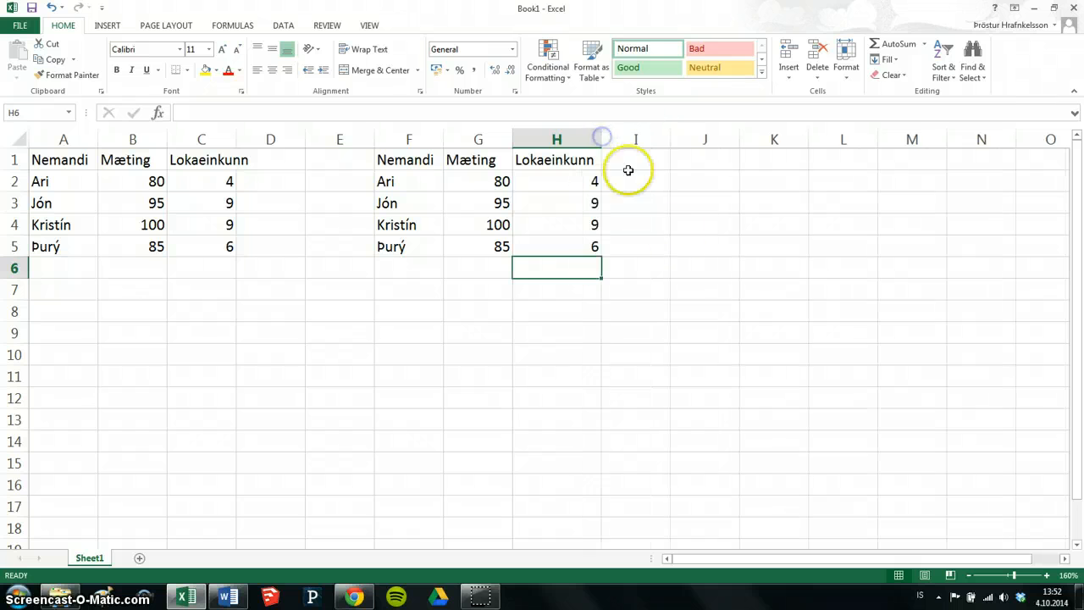
click(685, 242)
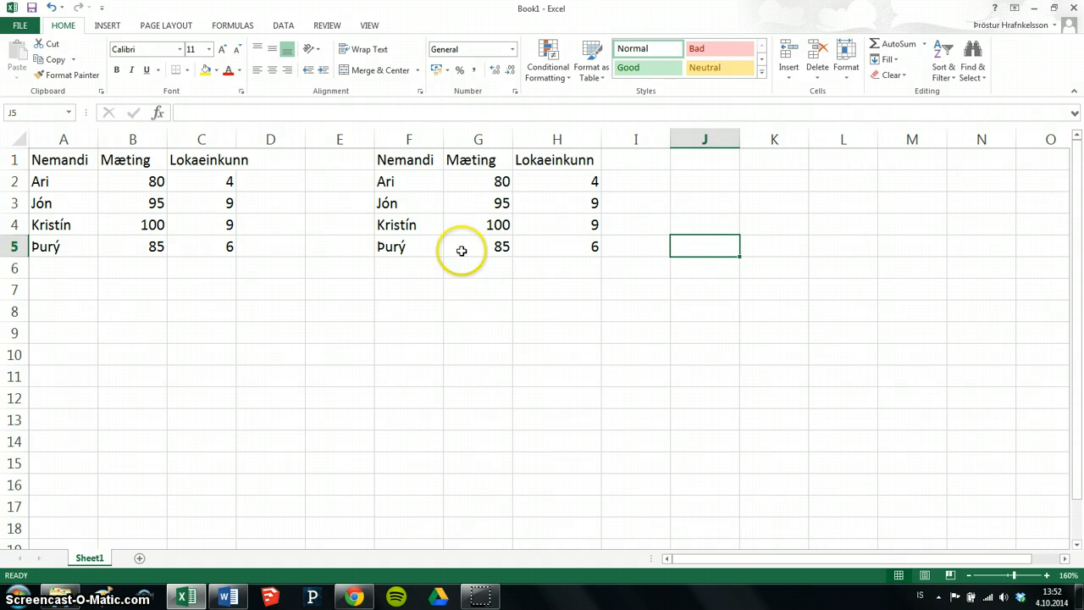
Step: Center the contents of the copied table in F1:H5 horizontally
click(405, 158)
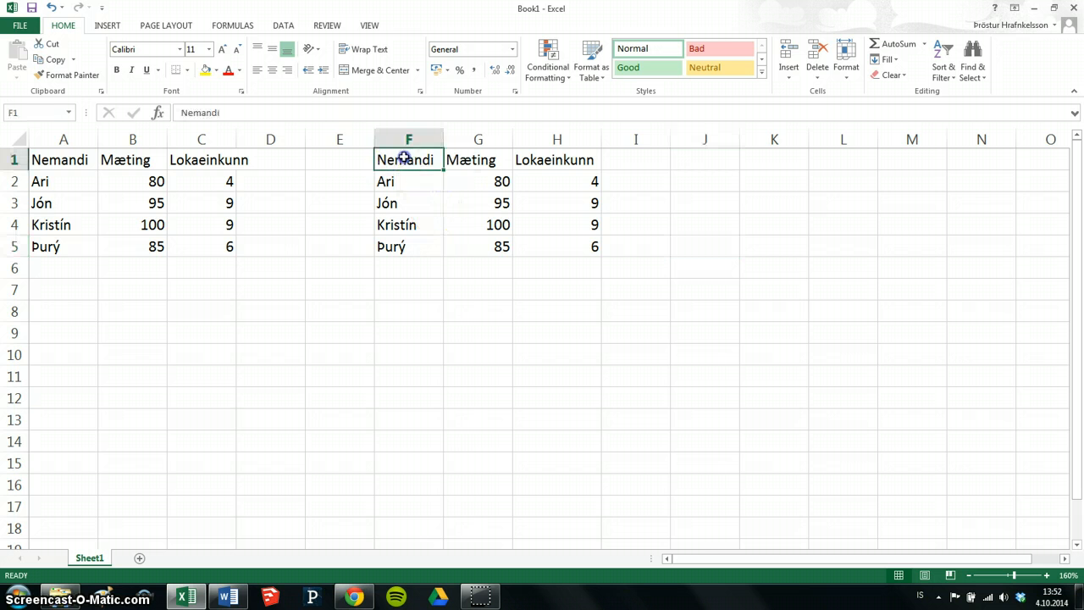
drag(405, 158, 536, 243)
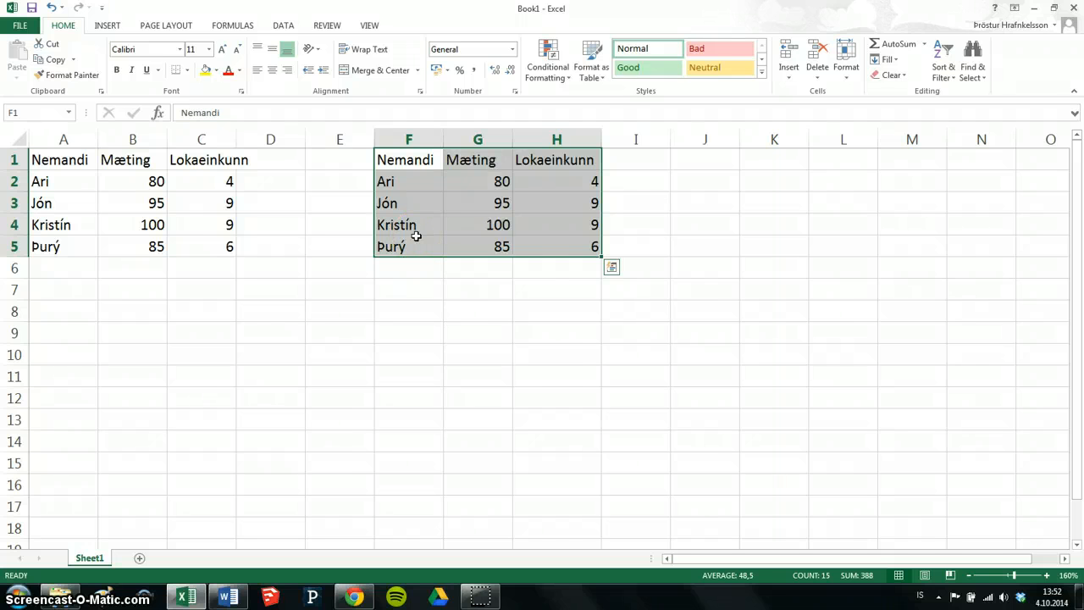
click(275, 73)
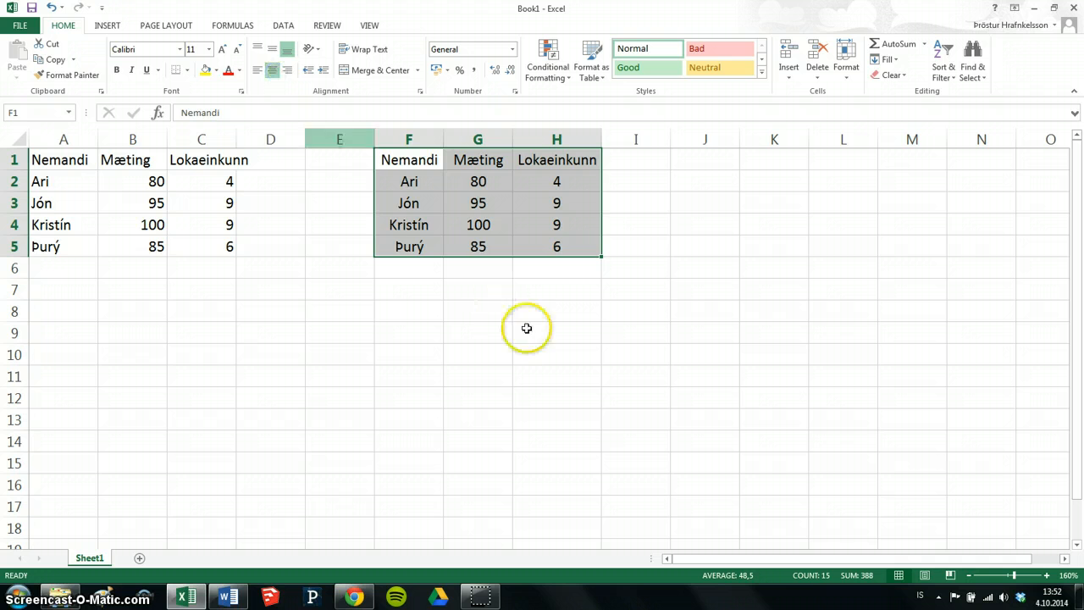
click(583, 297)
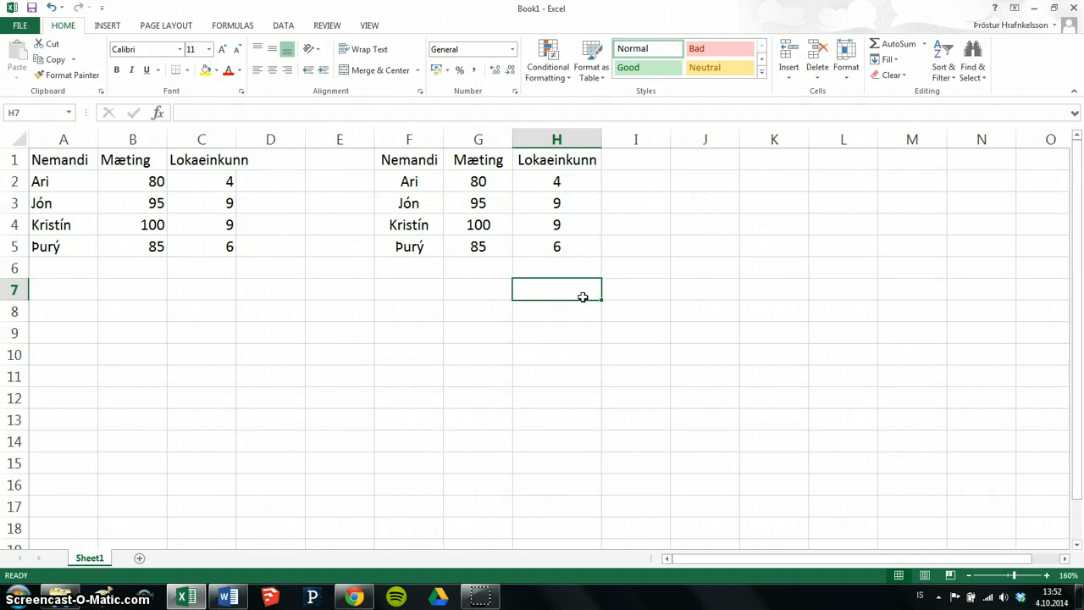
Step: Increase the font size of the header cells F1:H1 to 12
drag(409, 161, 532, 161)
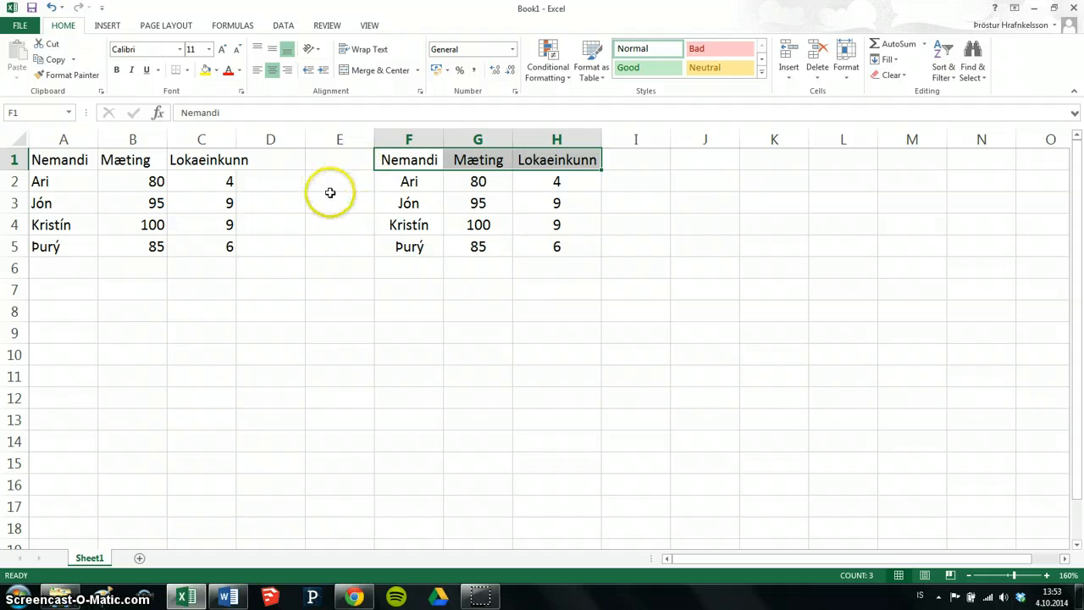
click(221, 50)
click(411, 224)
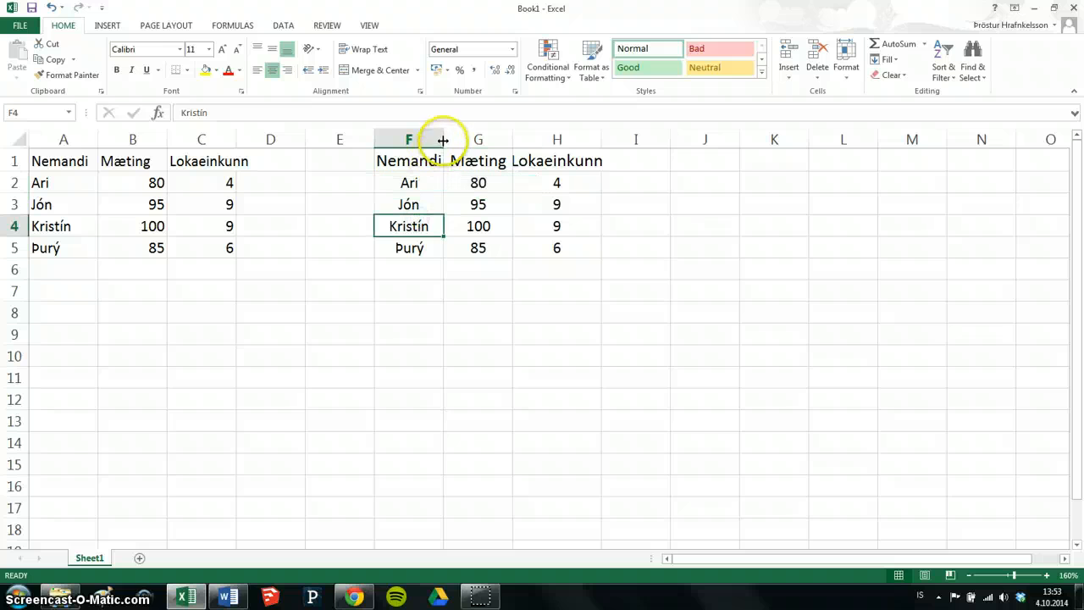
Step: Widen columns F, G and H to give the enlarged headers more room
drag(443, 140, 454, 140)
drag(524, 140, 539, 141)
click(606, 137)
drag(627, 141, 647, 139)
drag(673, 254, 484, 251)
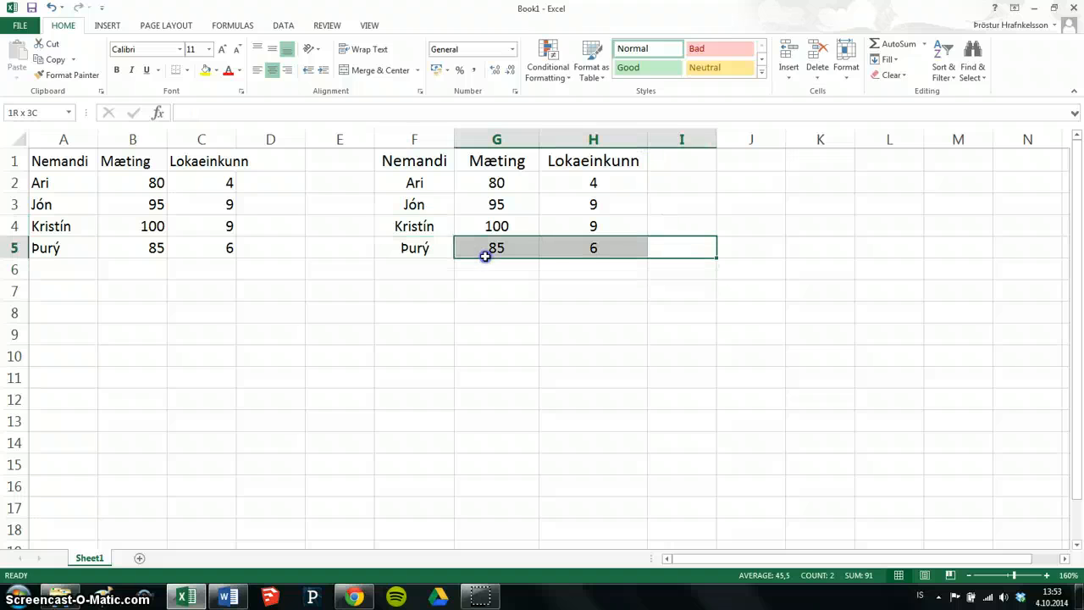
click(497, 289)
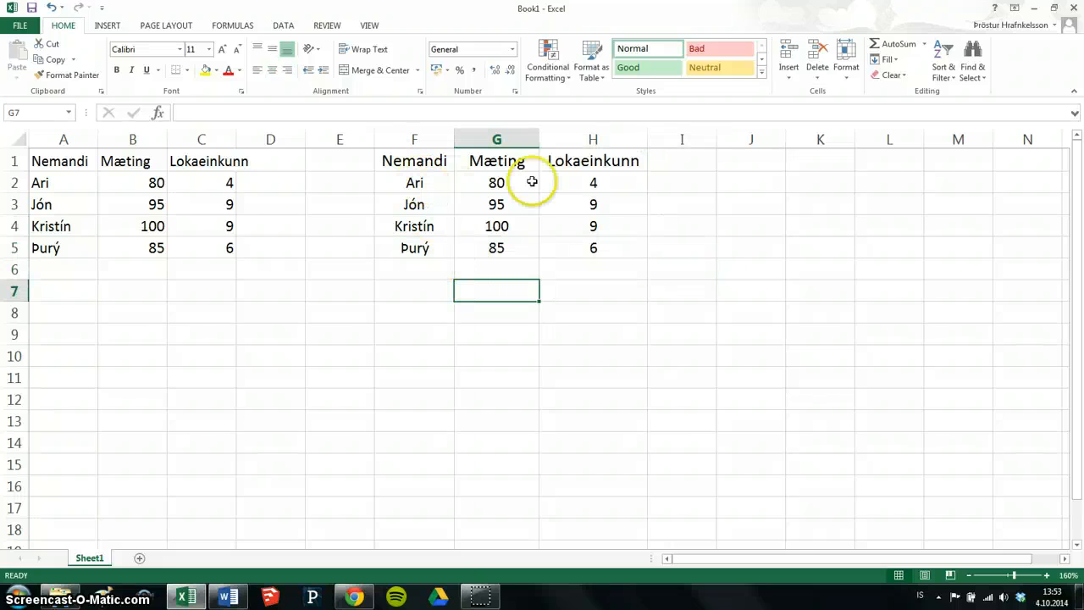
Step: Add a bottom border to the copied table's last row, F5:H5
drag(429, 246, 563, 252)
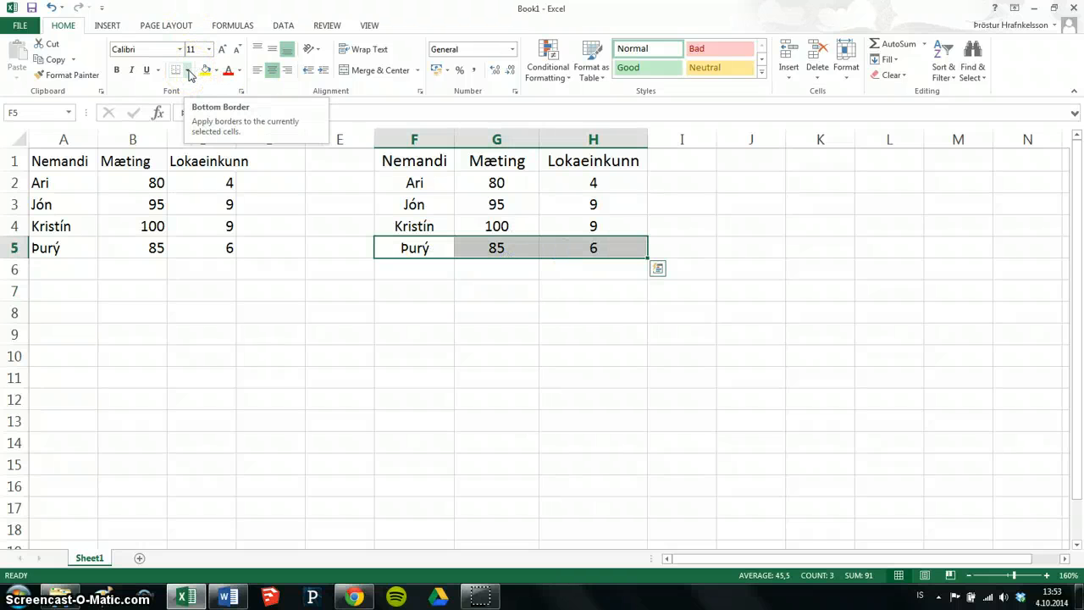
click(189, 70)
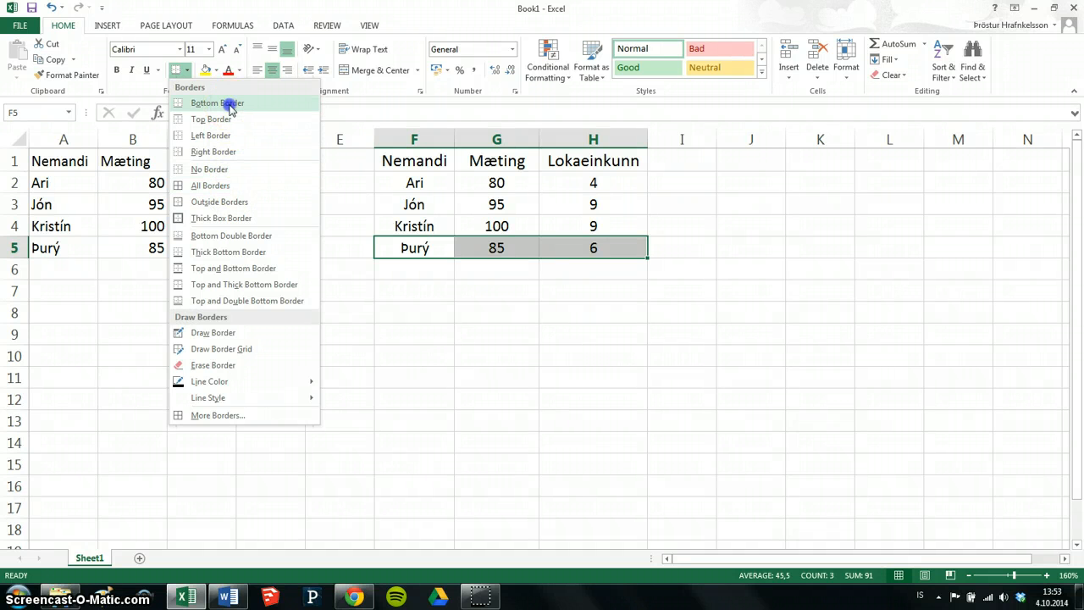
click(229, 104)
click(491, 313)
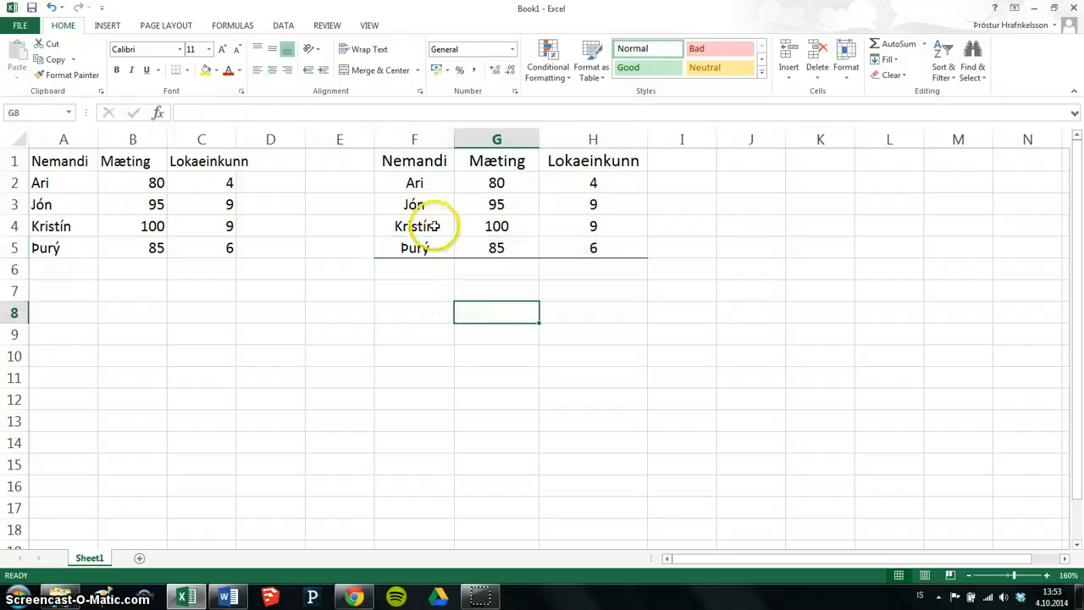
Step: Apply the same bottom border to rows 4, 3, 2 and 1 of the table in columns F to H
drag(433, 226, 554, 224)
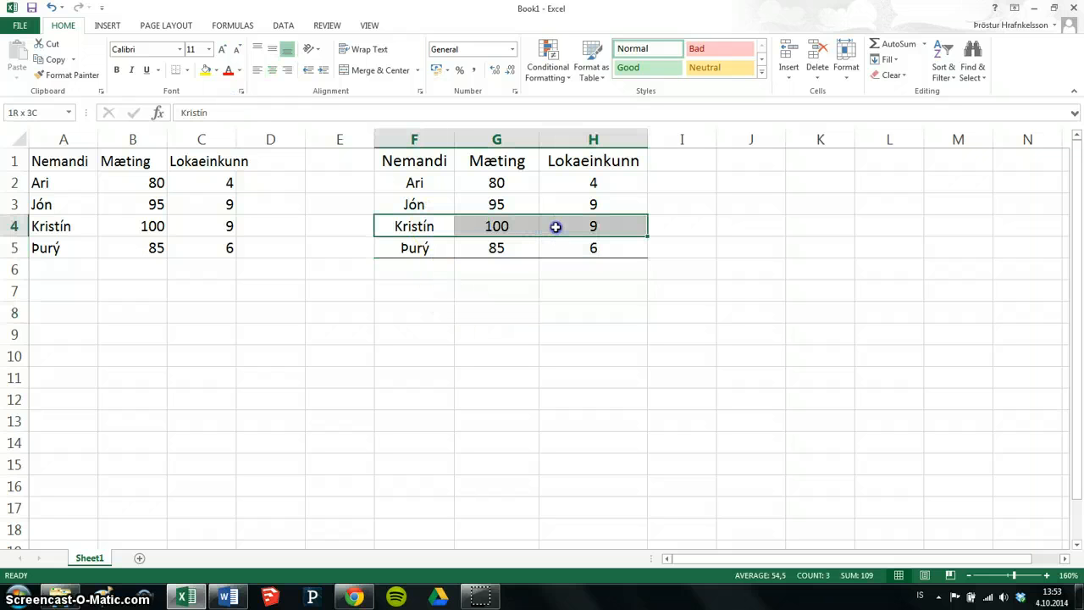
click(175, 71)
drag(415, 207, 566, 217)
drag(449, 205, 588, 209)
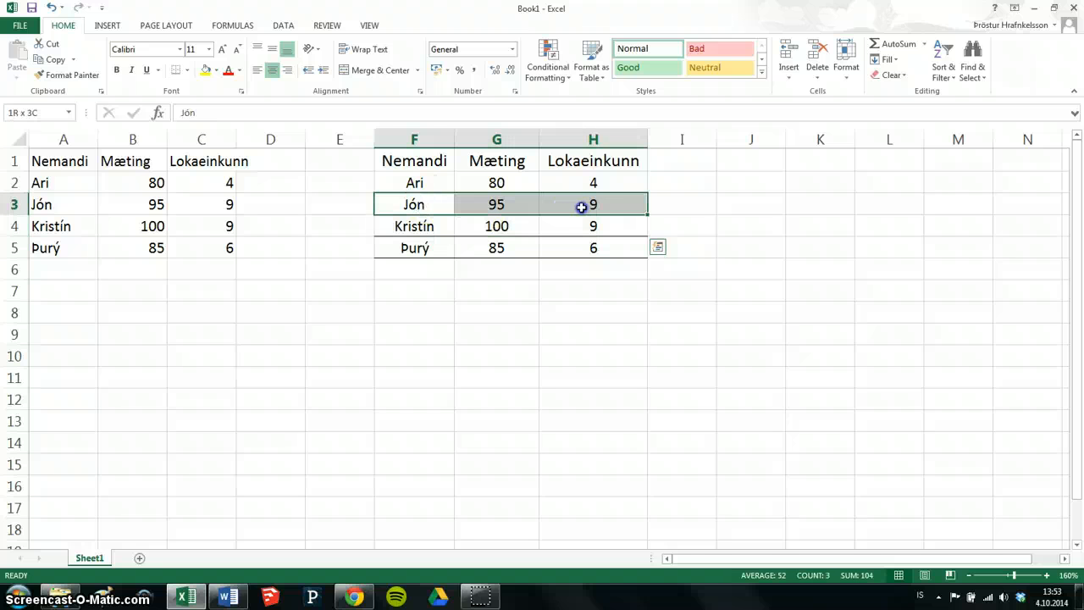
click(178, 71)
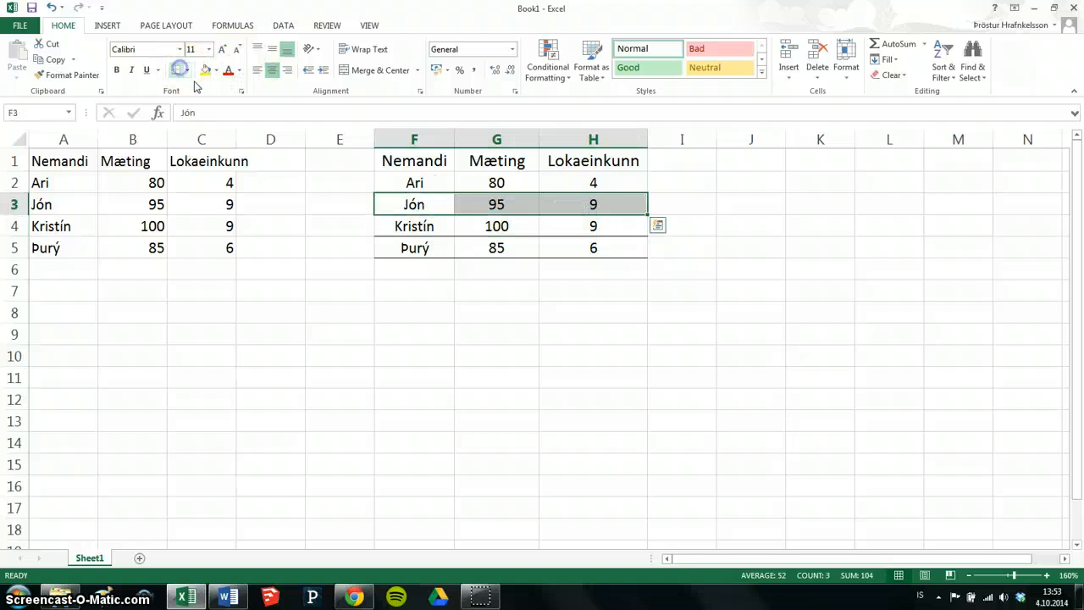
click(434, 160)
click(428, 184)
drag(428, 184, 572, 184)
click(179, 70)
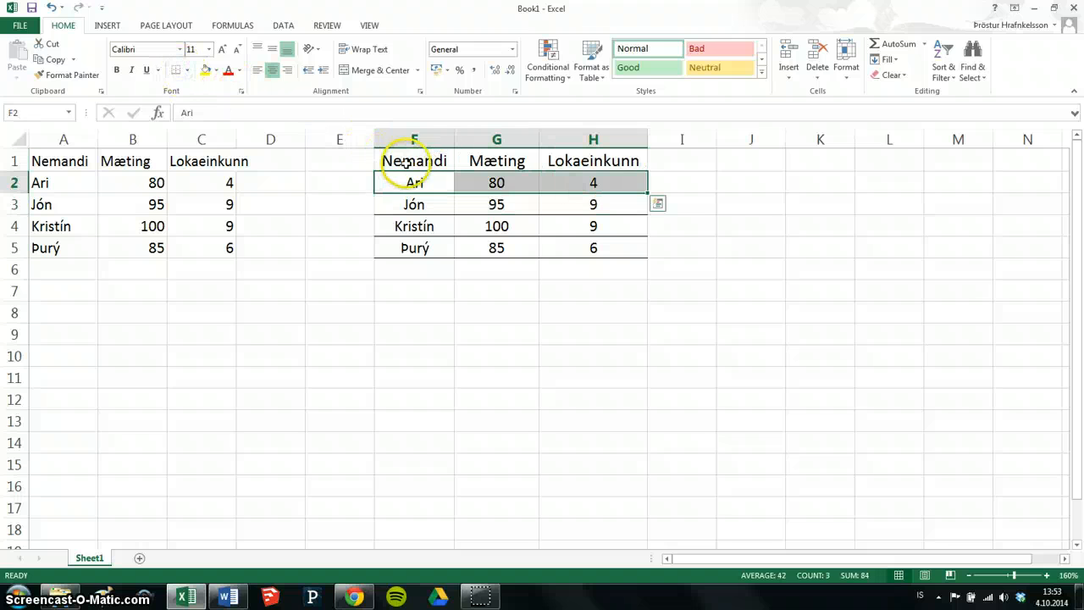
drag(399, 163, 579, 160)
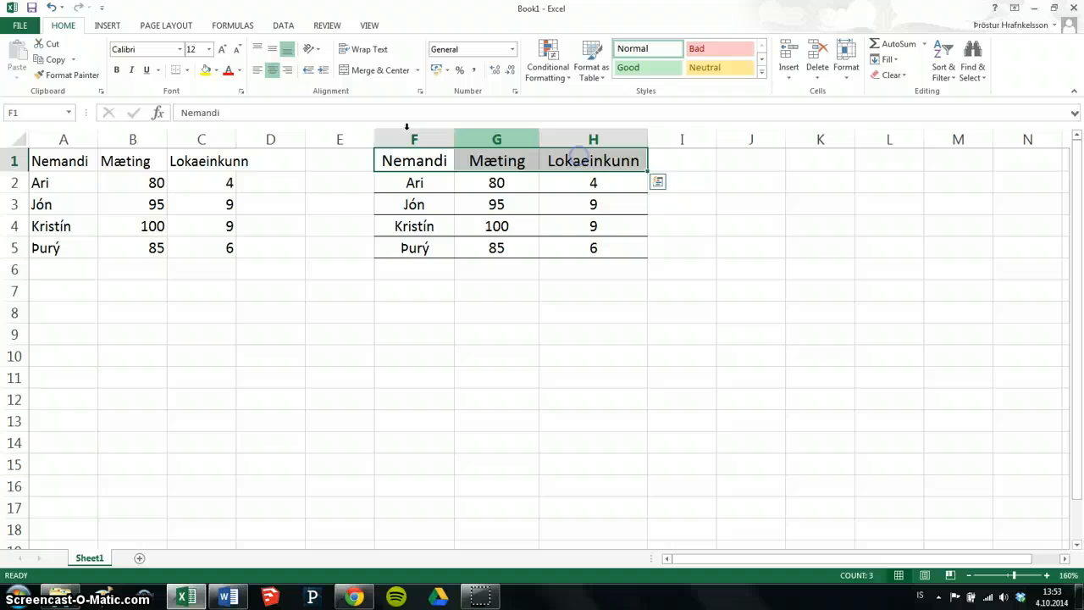
click(179, 70)
click(375, 417)
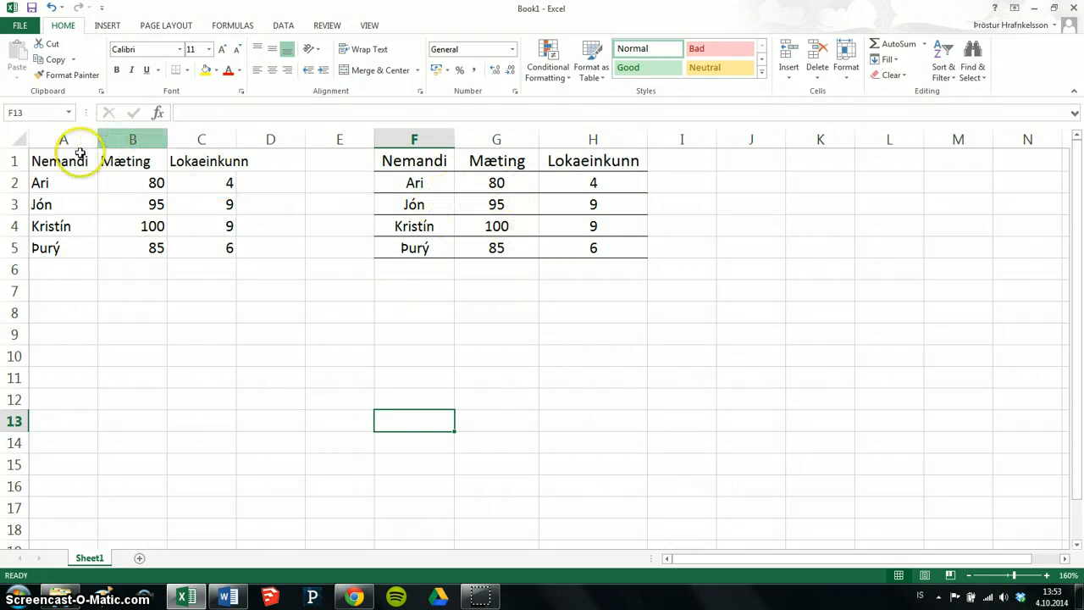
Step: Copy the original table A1:C5 to cell A9 and widen column C to fit the Lokaeinkunn header
drag(80, 157, 201, 236)
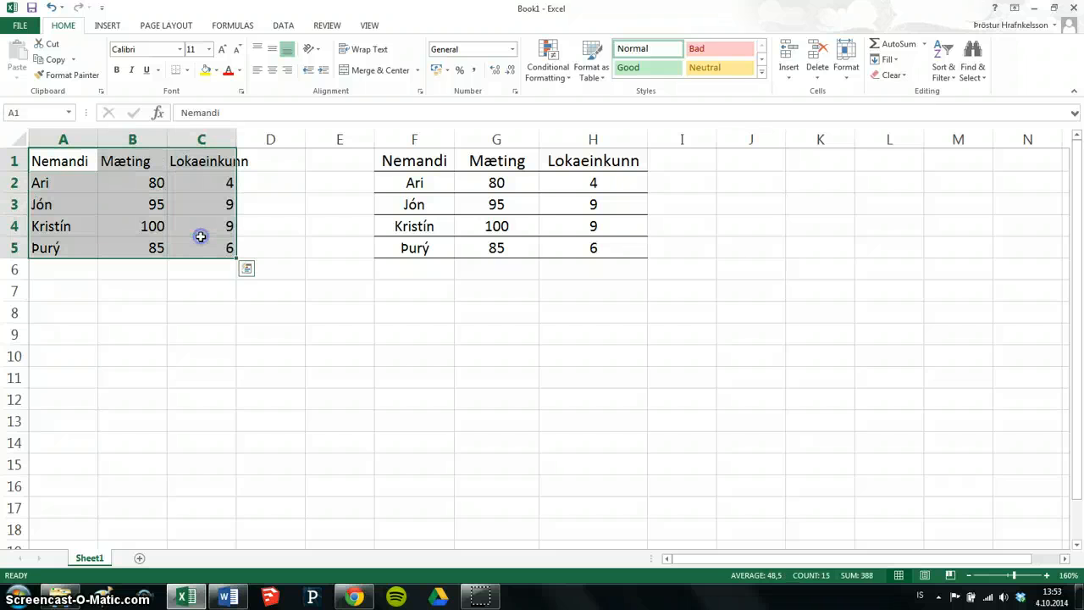
key(ctrl+c)
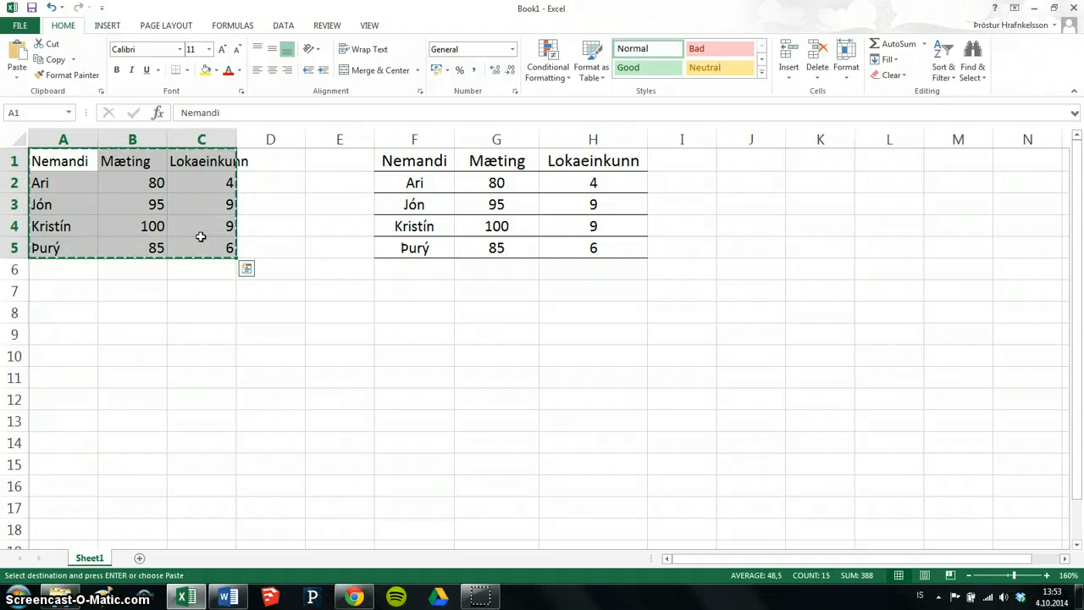
click(68, 333)
key(ctrl+v)
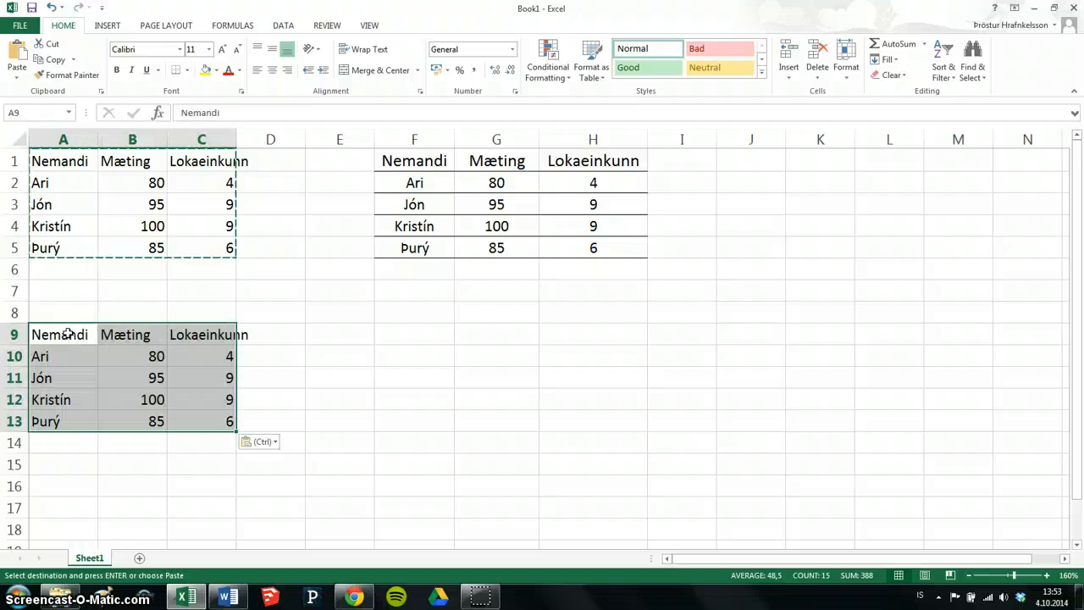
click(147, 285)
key(Escape)
drag(236, 138, 256, 137)
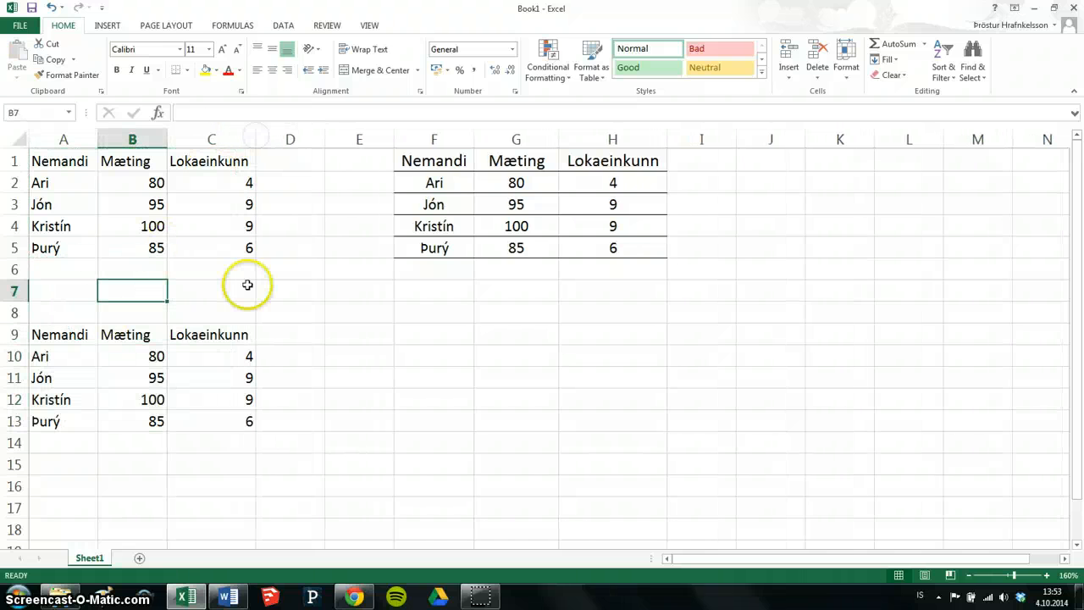
Step: Center the contents of the lower table in A9:C13 horizontally
drag(73, 334, 201, 417)
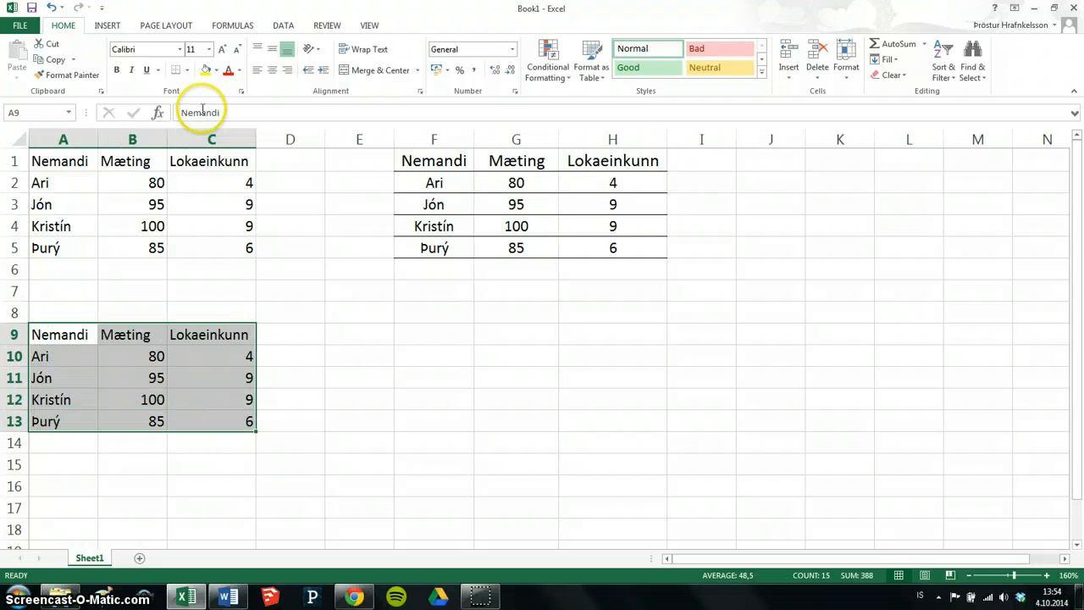
click(273, 73)
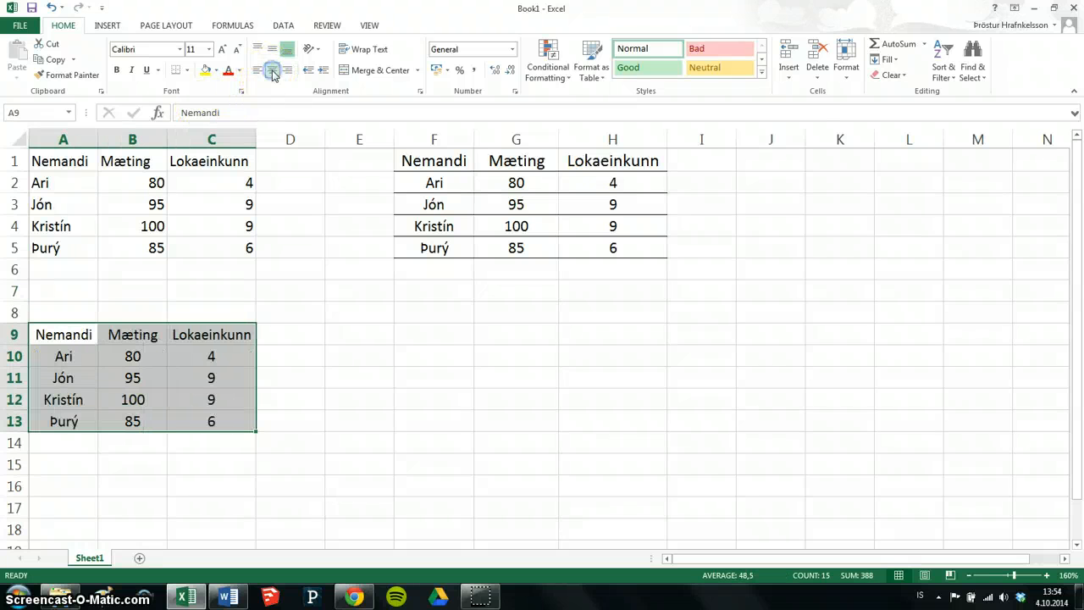
click(284, 348)
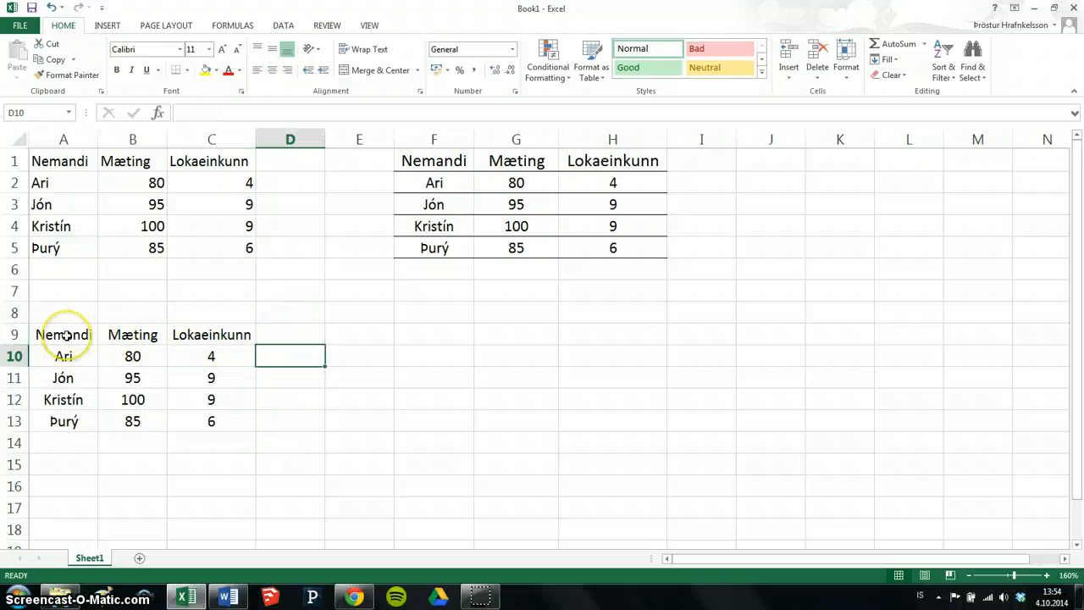
Step: Italicize the header row A9:C9 of the lower table in columns A to C
drag(66, 335, 176, 336)
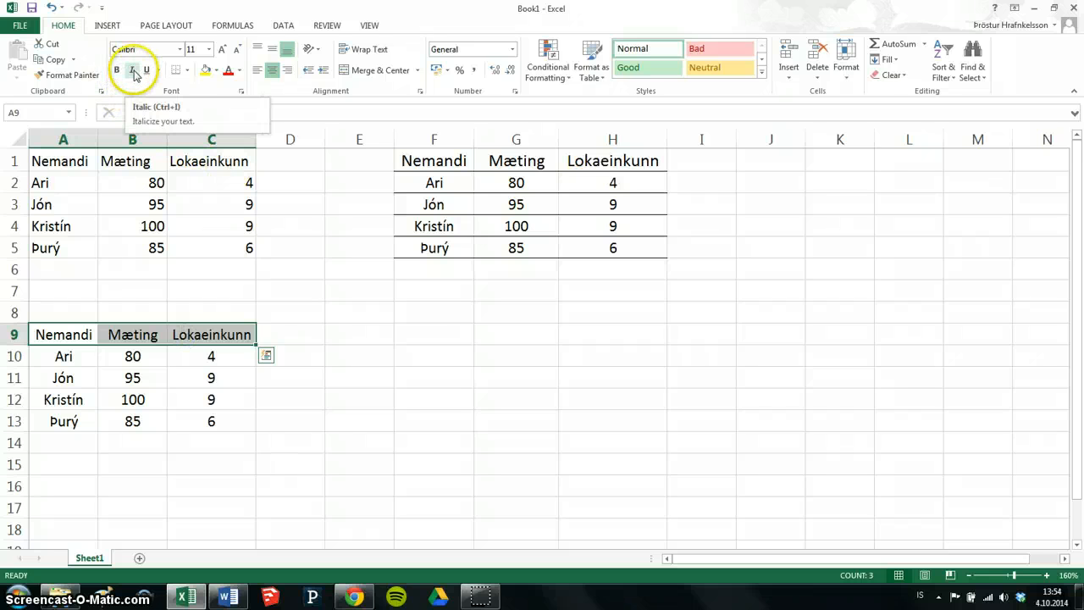
click(133, 71)
click(386, 444)
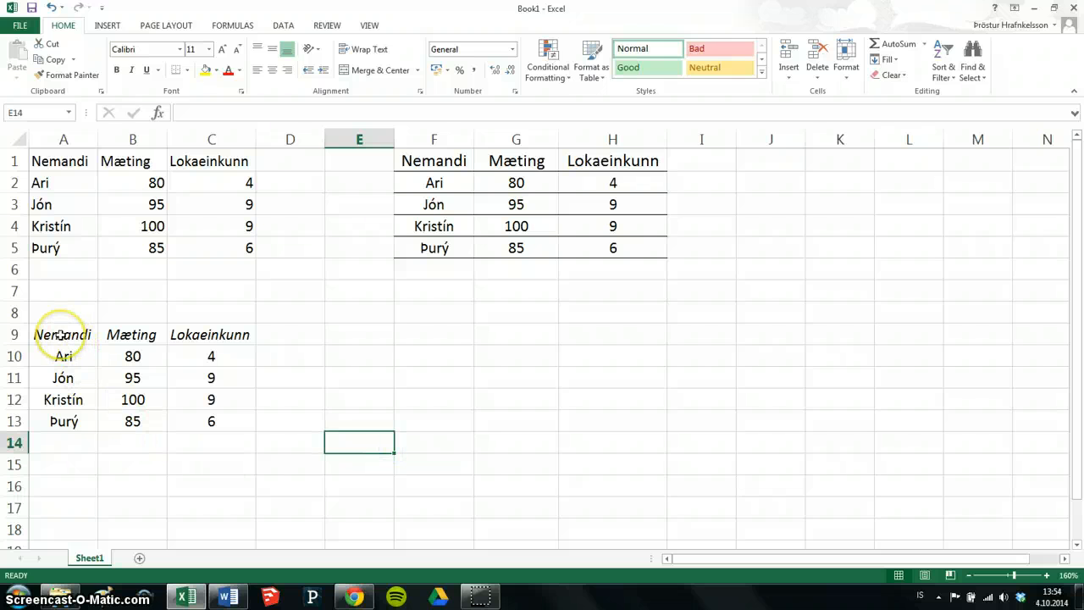
Step: Apply all borders to the lower table in A9:C13
drag(61, 335, 192, 428)
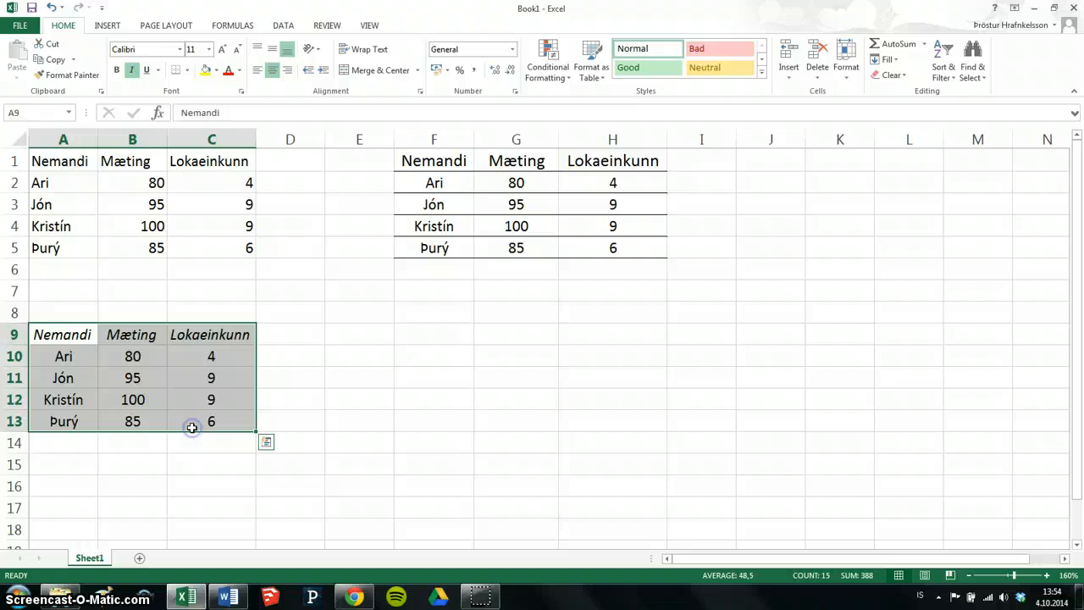
click(188, 70)
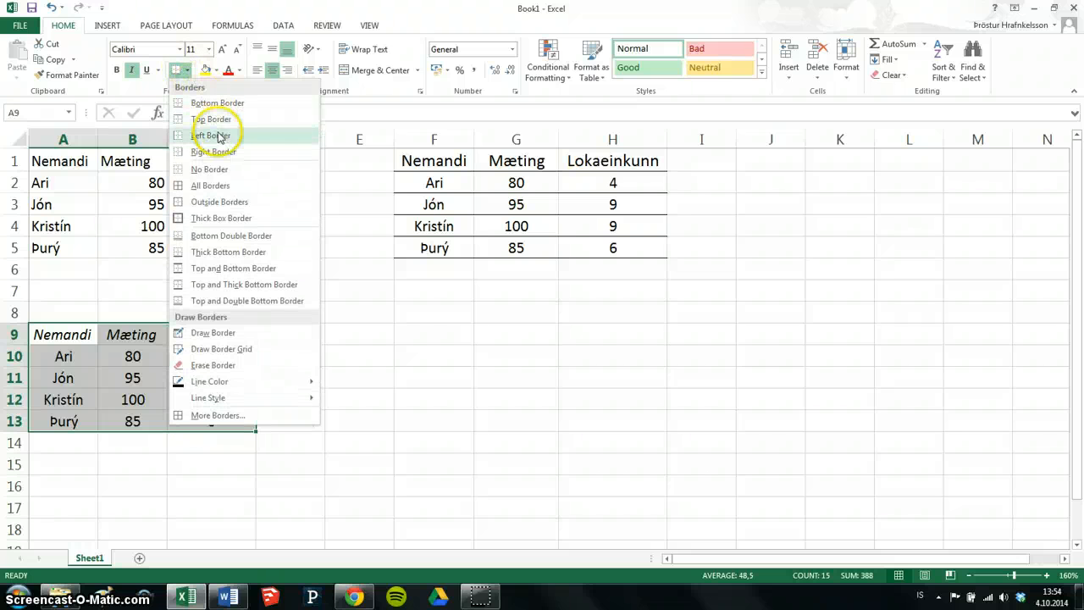
click(242, 186)
click(328, 390)
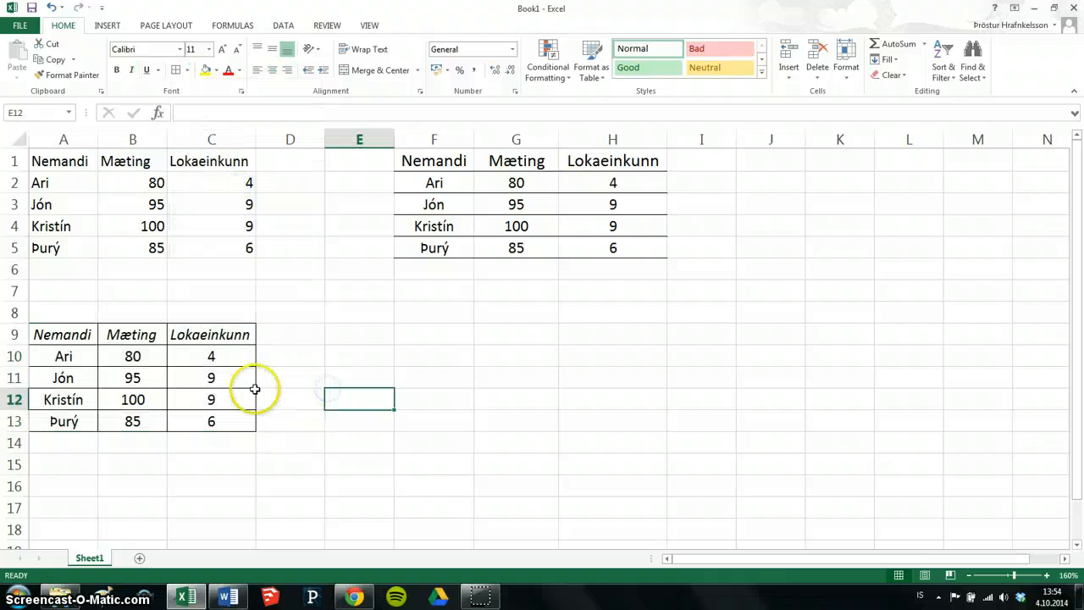
click(363, 356)
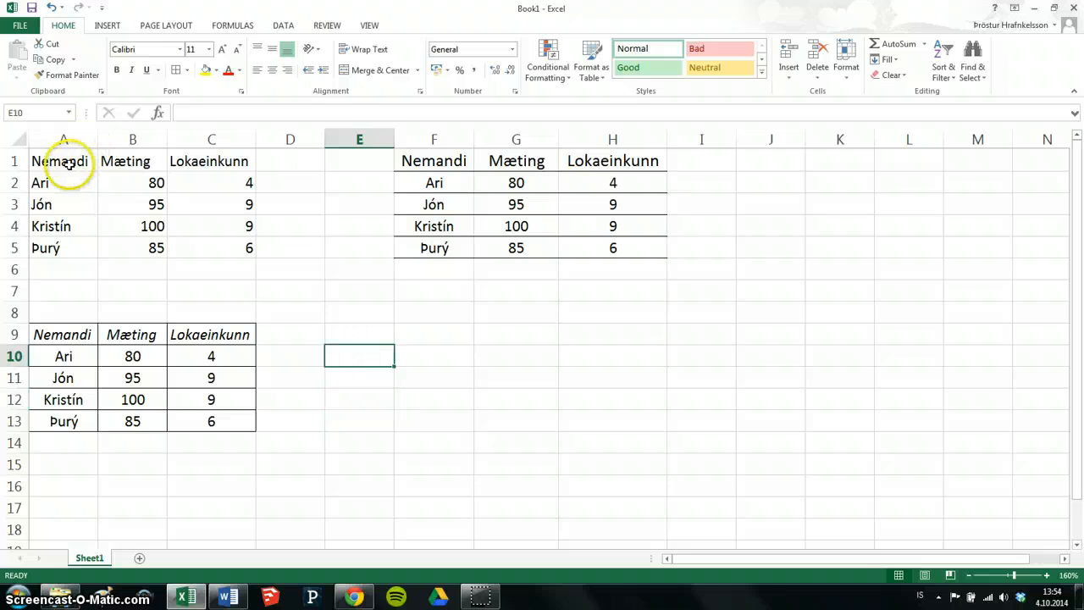
Step: Copy the original table A1:C5 to cell F9
drag(69, 164, 222, 248)
key(ctrl+c)
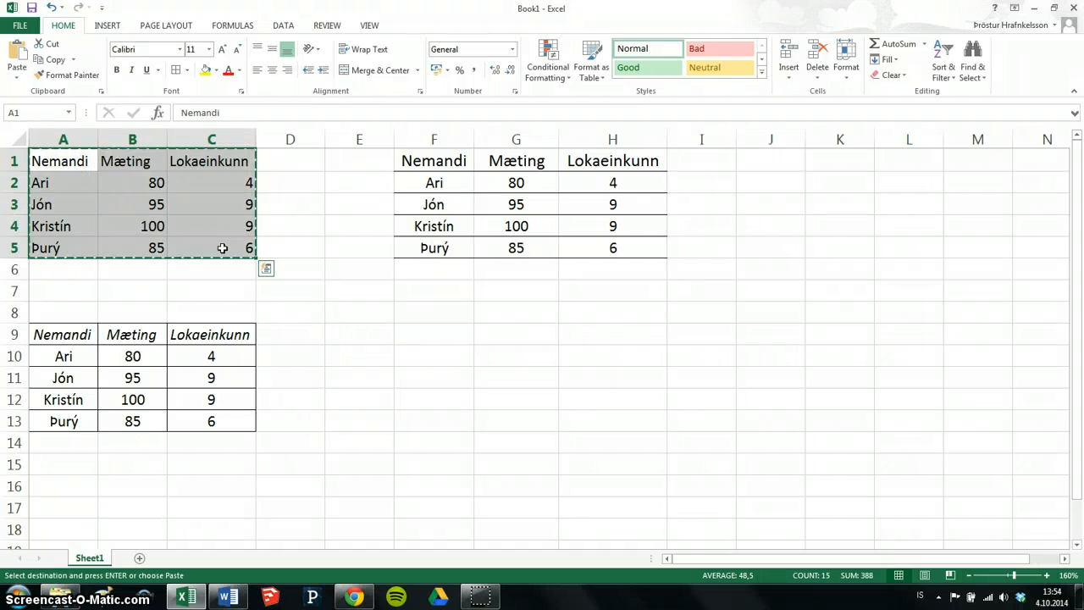
click(422, 335)
key(ctrl+v)
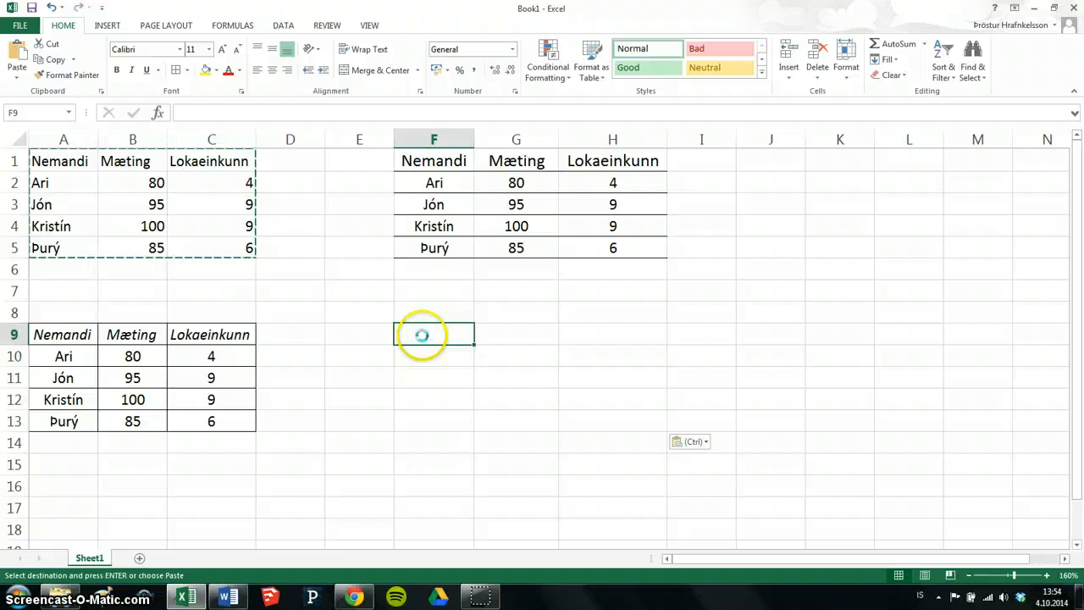
key(Escape)
click(427, 356)
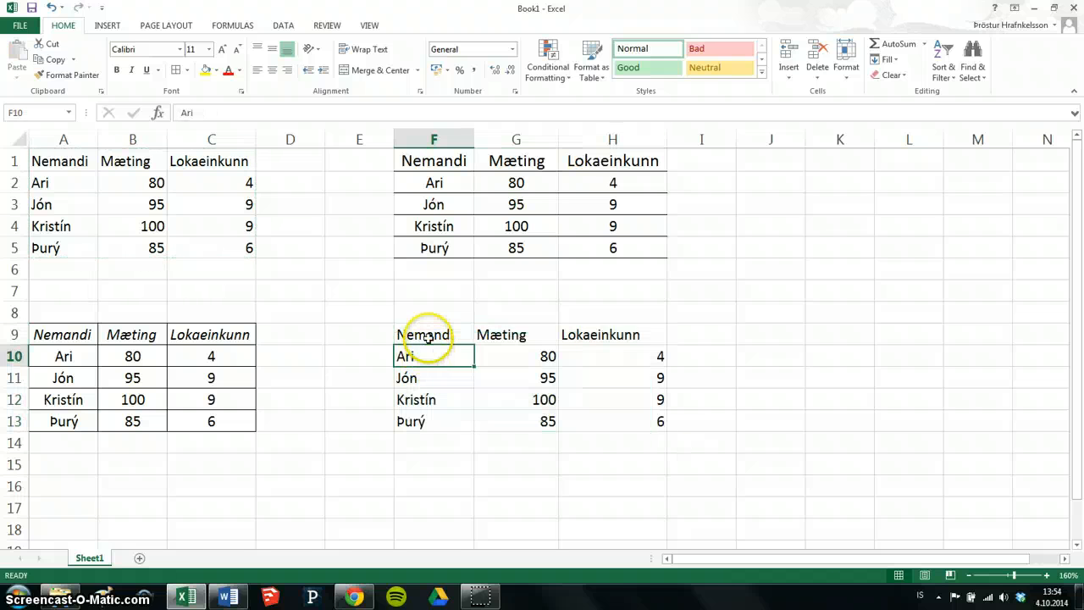
Step: Center the contents of the new table F9:H13 horizontally and make its header row F9:H9 bold
drag(428, 335, 596, 418)
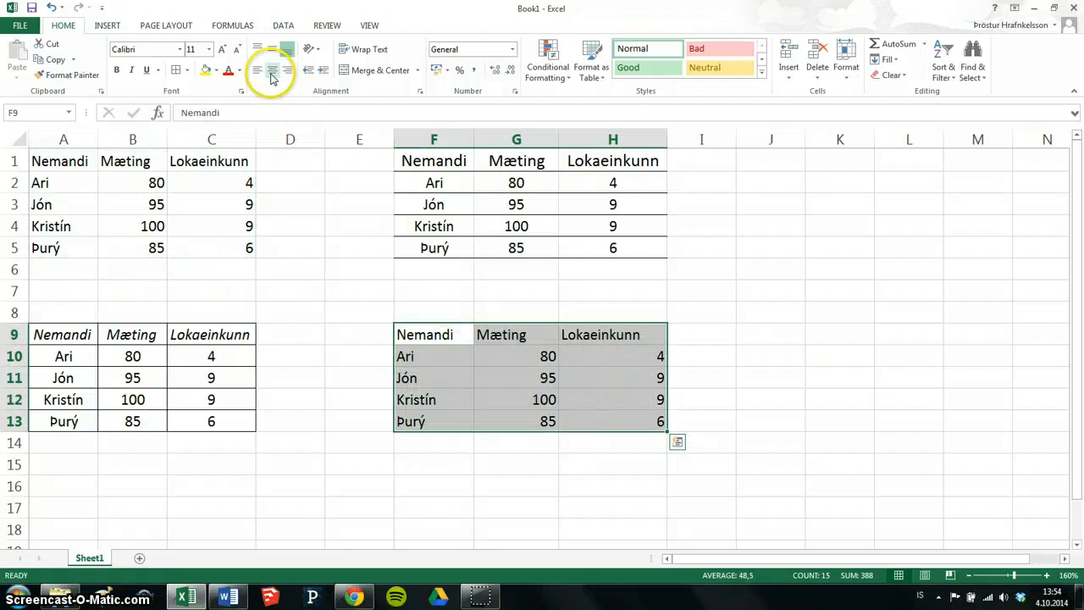
click(272, 75)
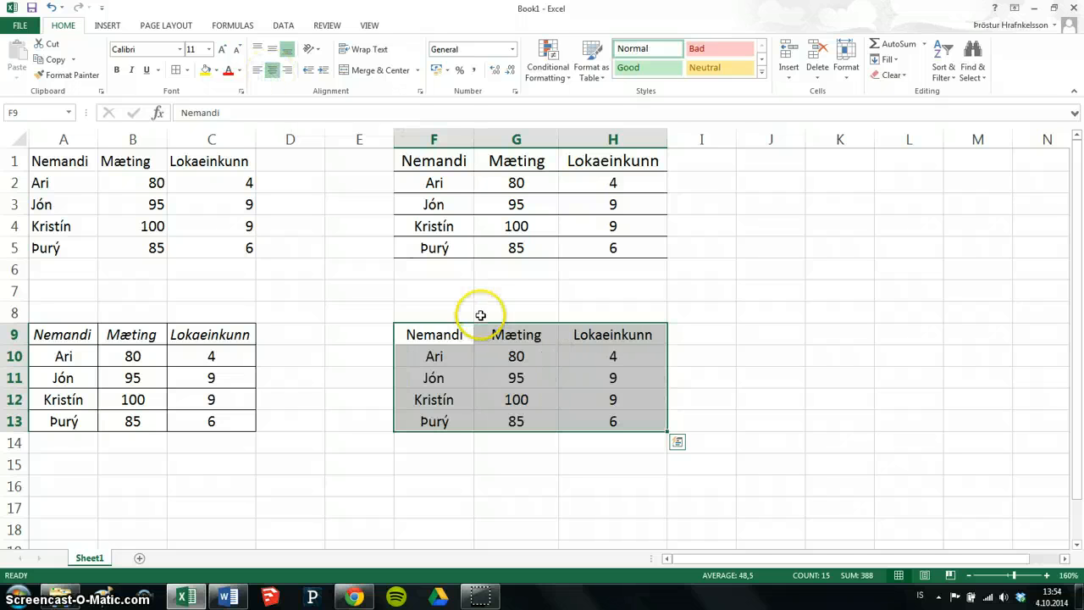
click(450, 333)
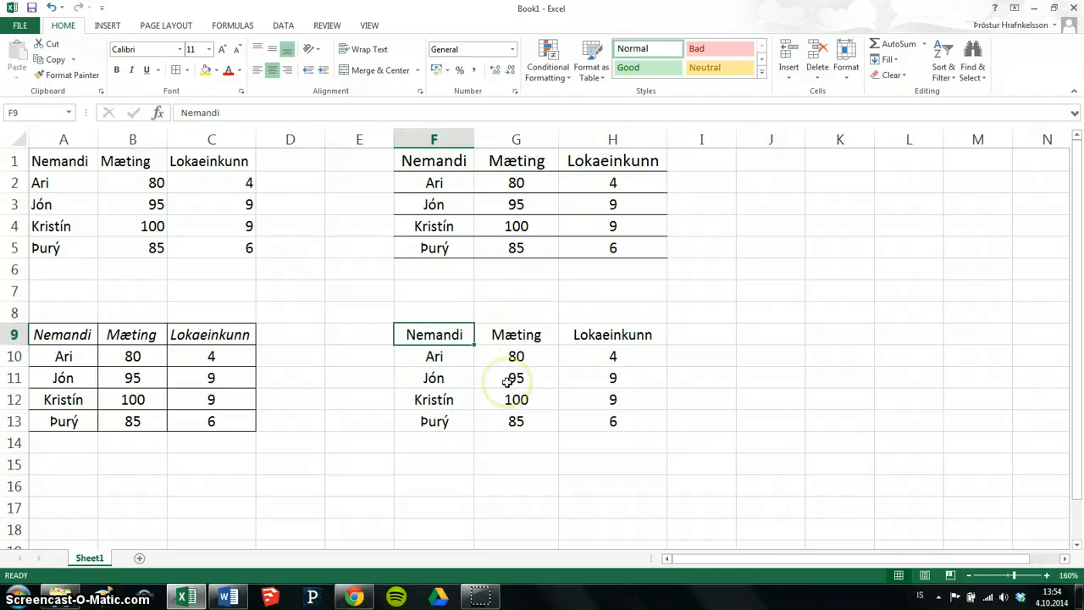
key(shift+Right)
key(shift+Right)
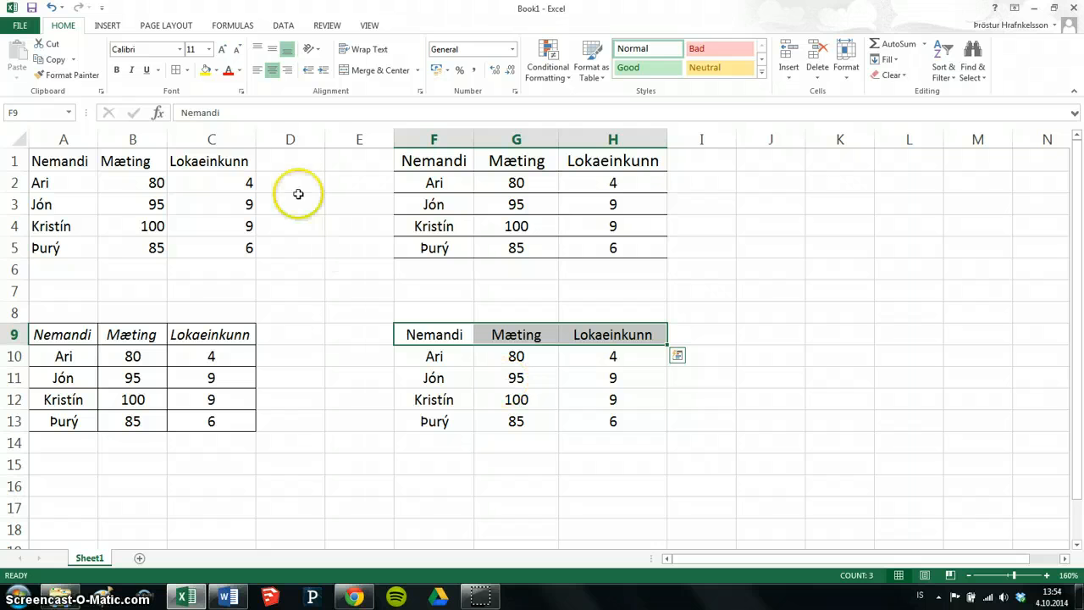
click(117, 71)
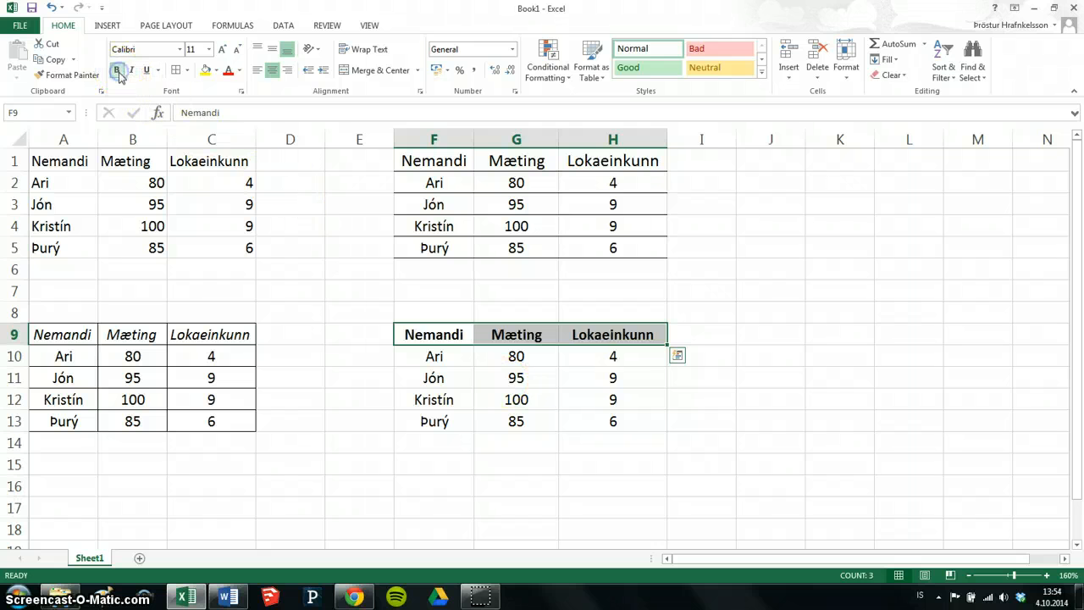
click(503, 482)
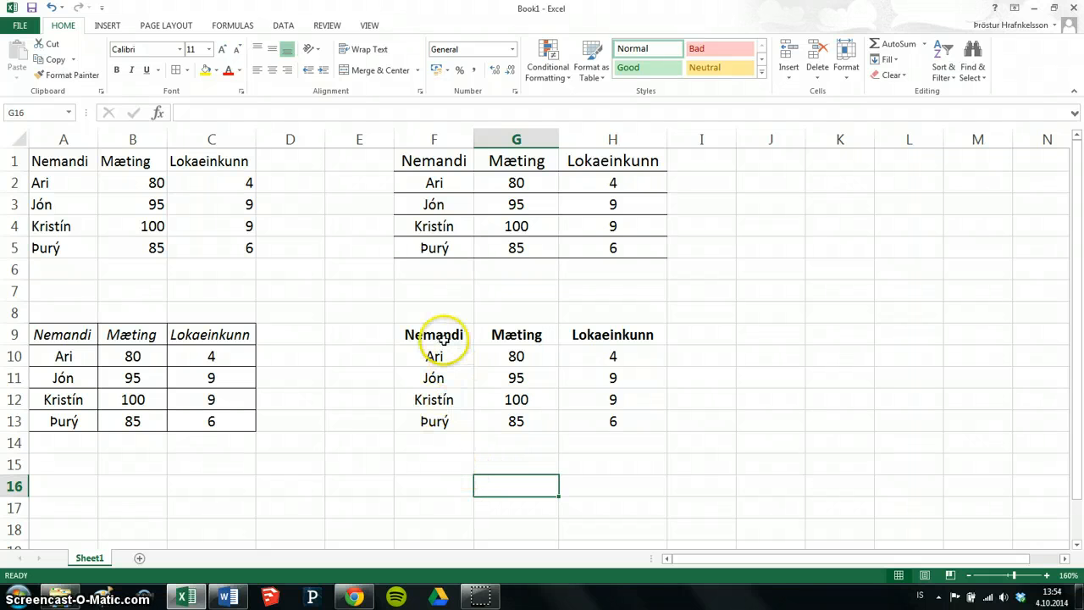
Step: Add a thick bottom border under the bold header row F9:H9
drag(438, 336, 619, 336)
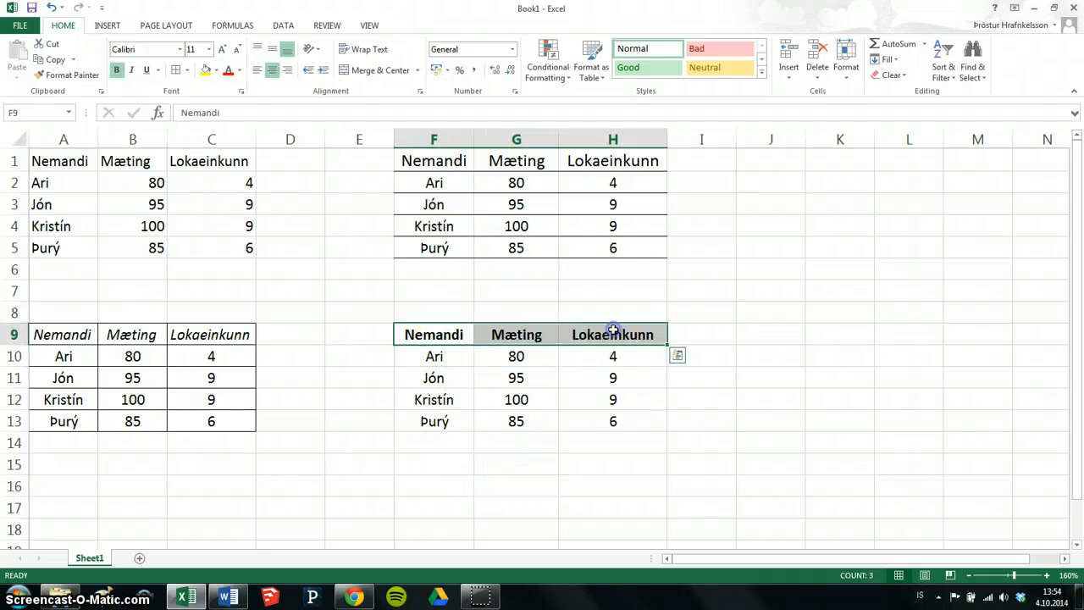
click(185, 70)
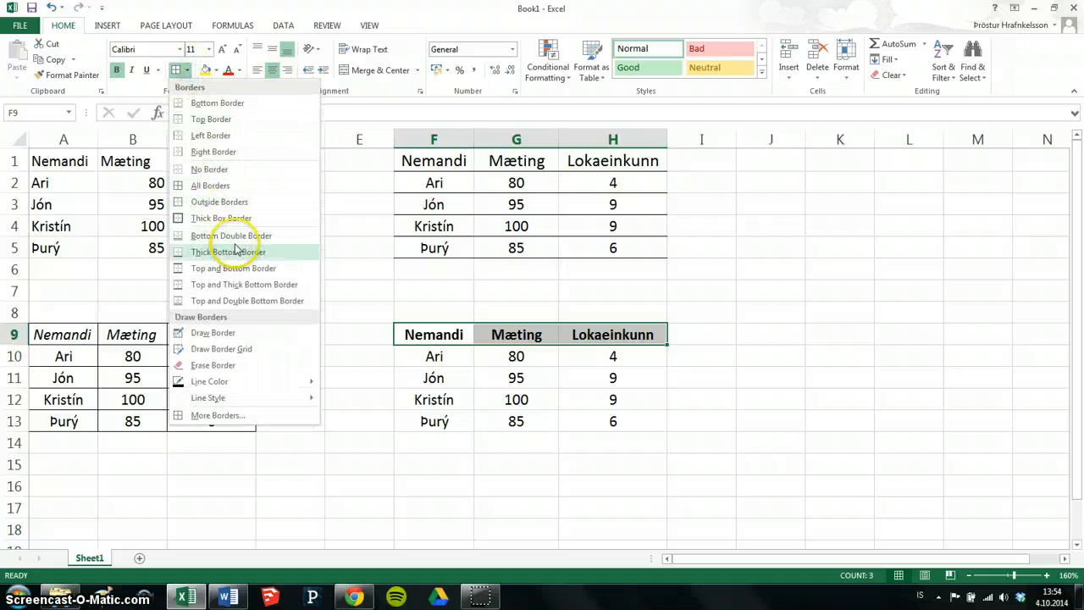
click(271, 258)
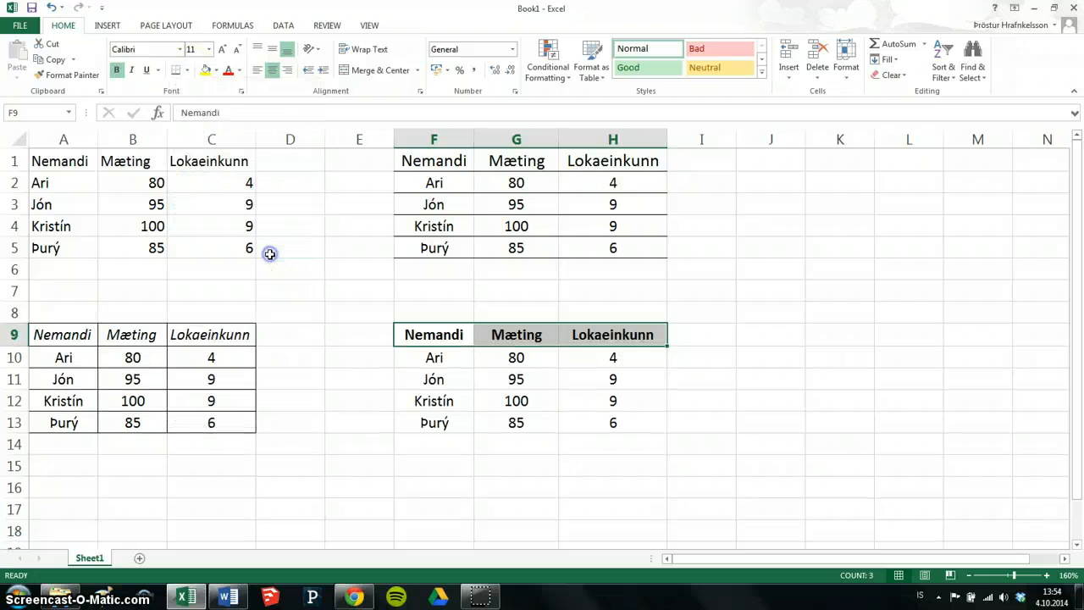
click(571, 462)
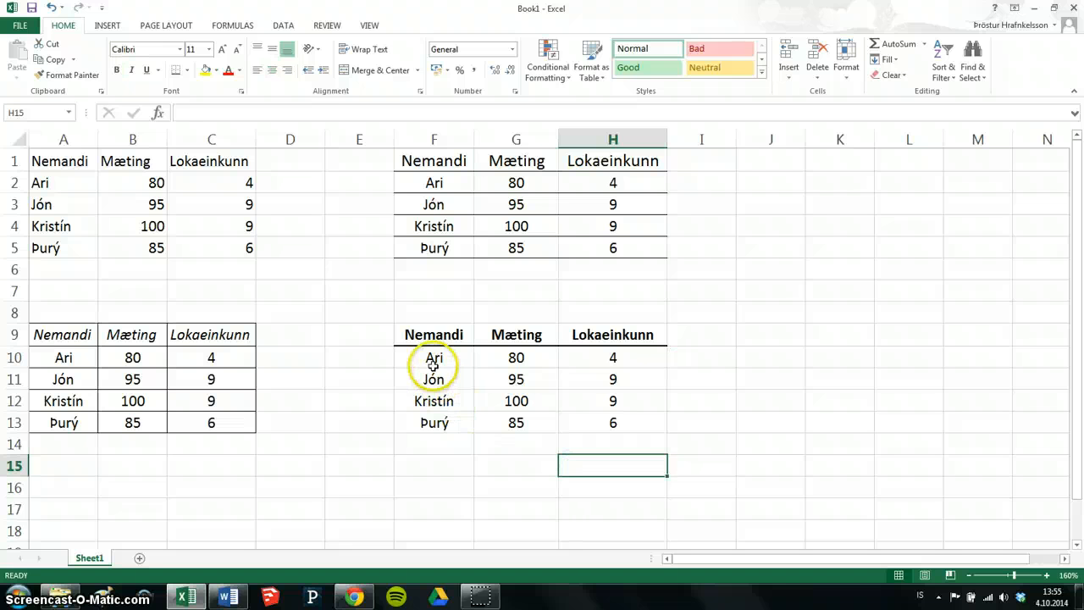
Step: Shade alternate data rows F10:H10 and F12:H12 with a light gray fill
drag(432, 359, 584, 358)
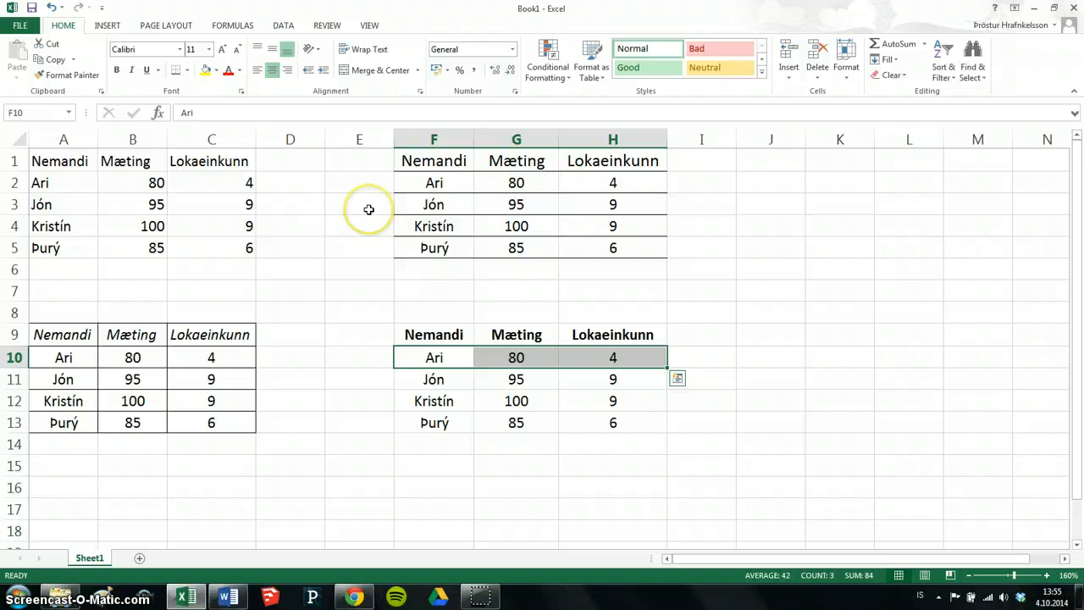
click(218, 73)
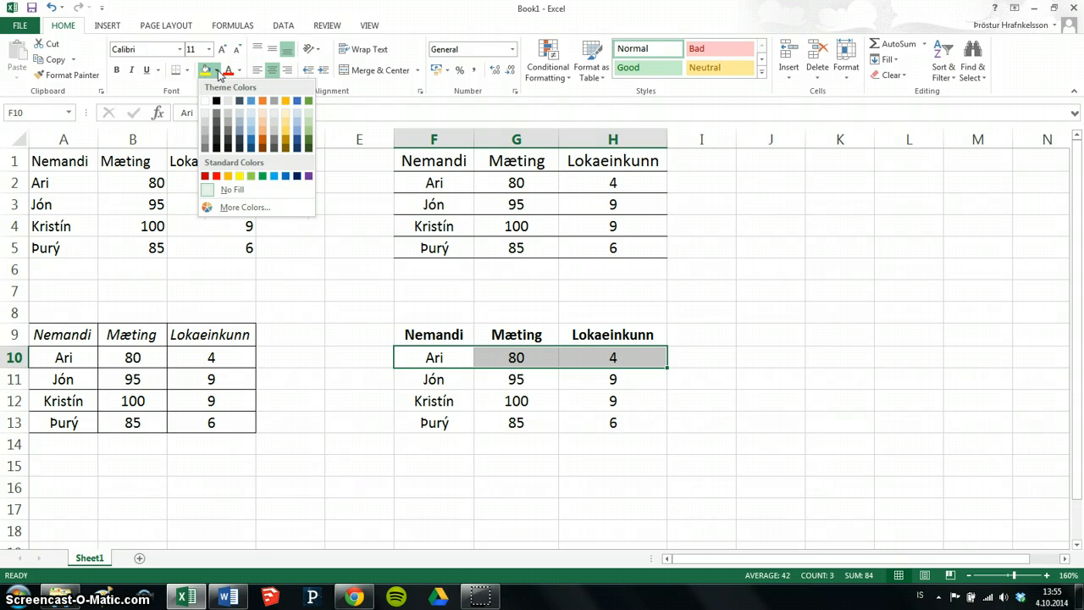
click(208, 124)
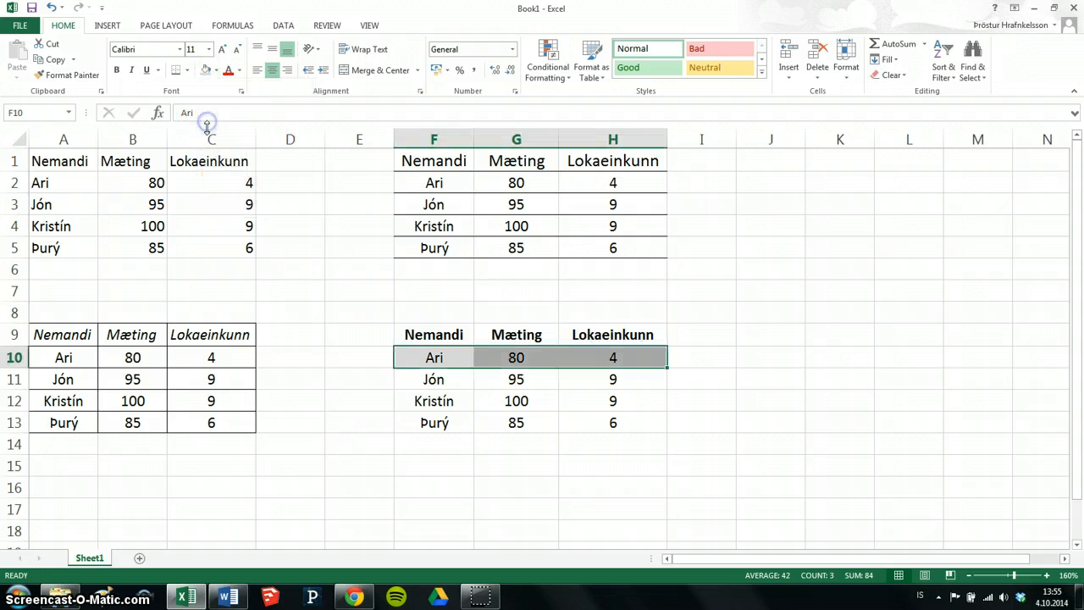
drag(435, 404, 593, 392)
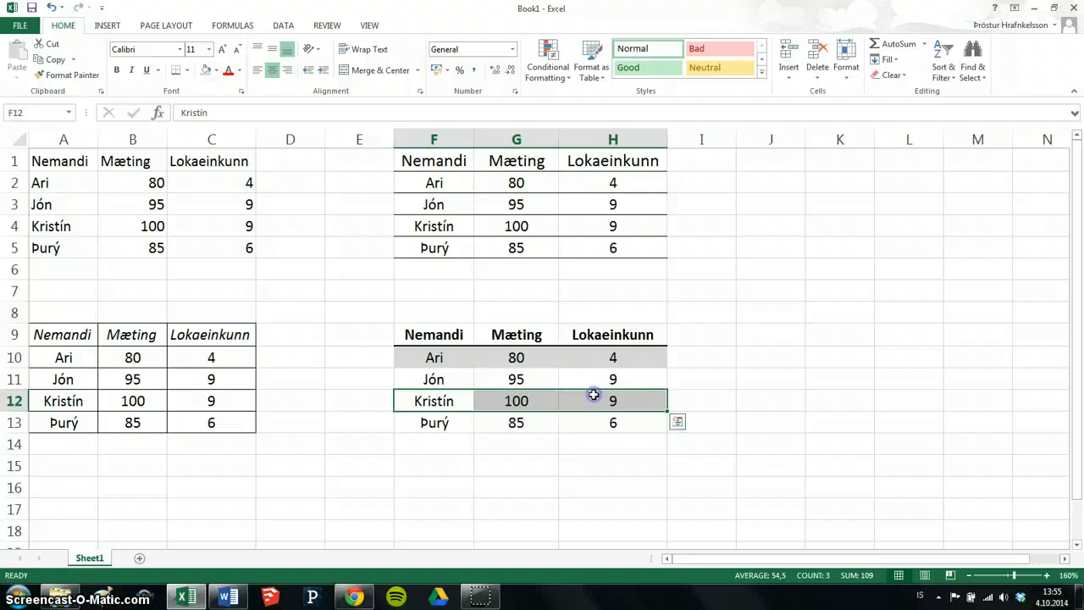
click(206, 70)
click(500, 467)
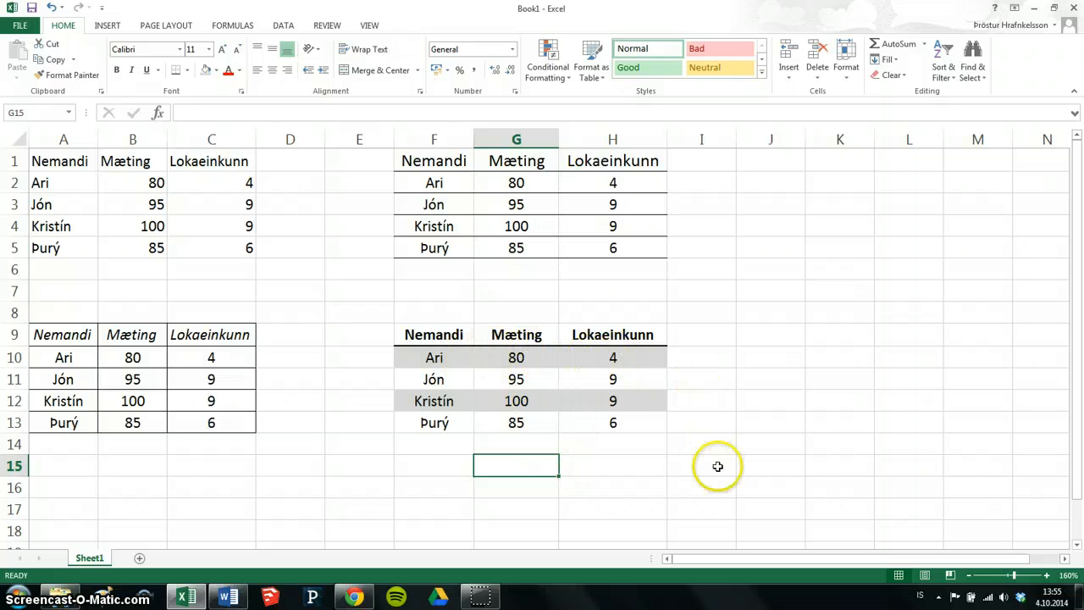
click(703, 443)
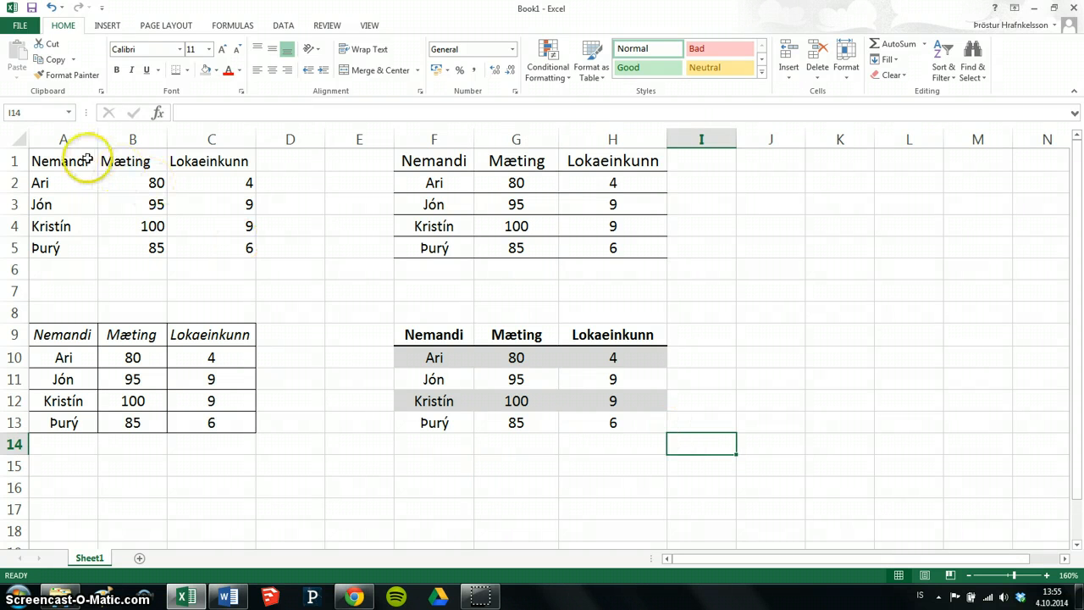
drag(80, 161, 223, 247)
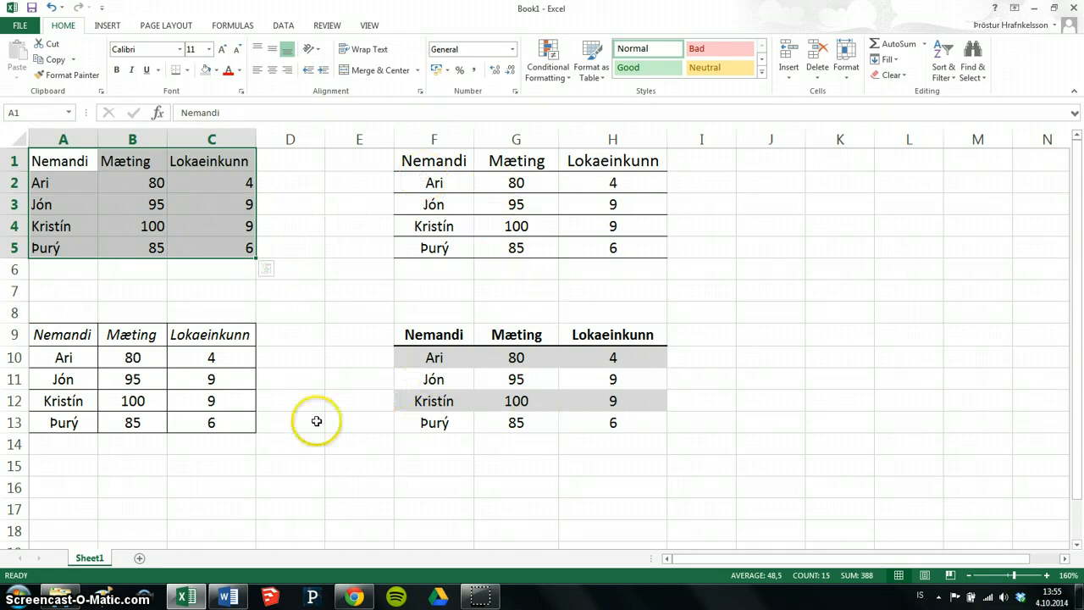
click(277, 314)
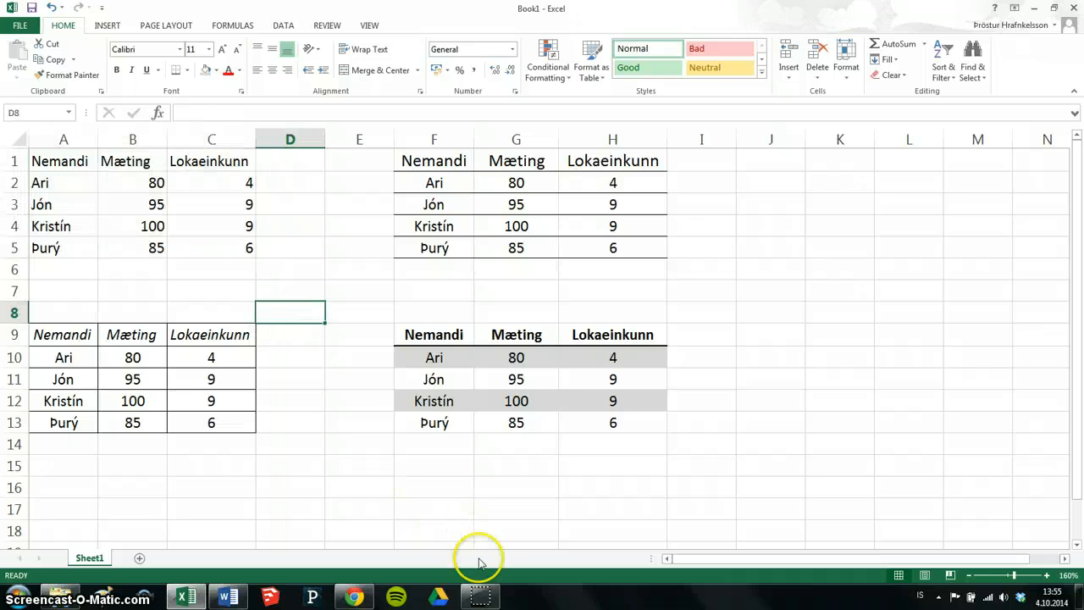